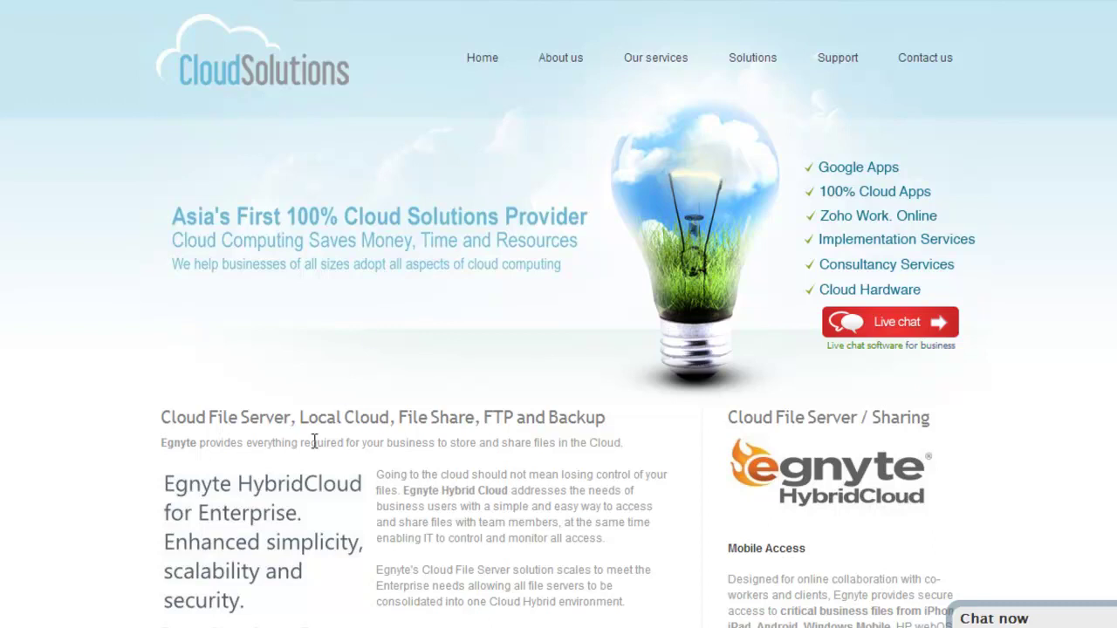
drag(163, 422, 389, 423)
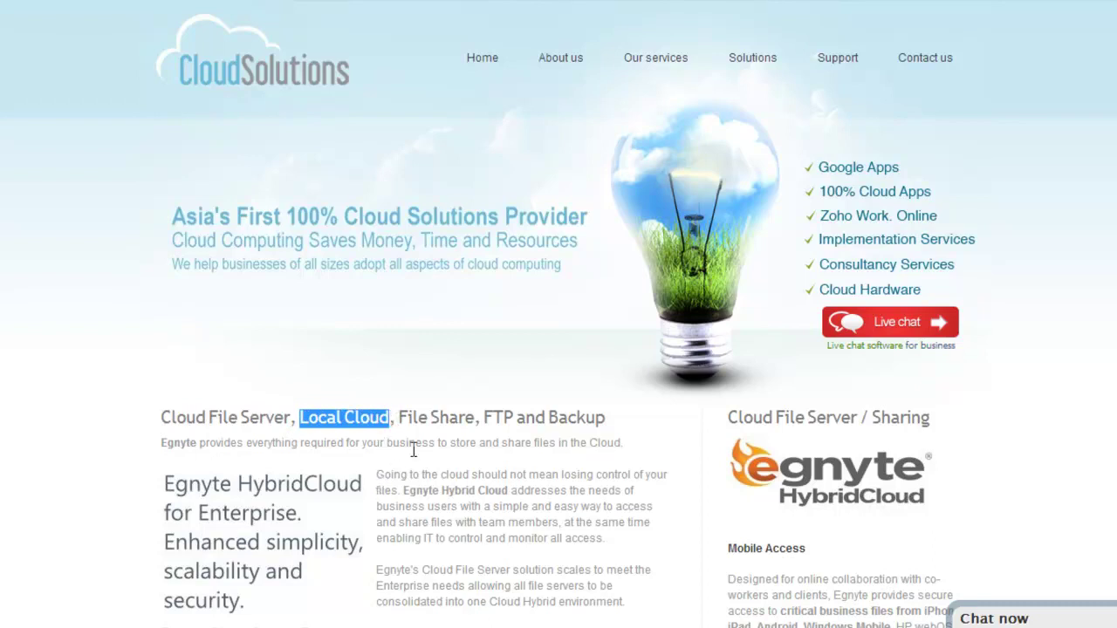
click(402, 418)
drag(402, 418, 623, 423)
click(545, 458)
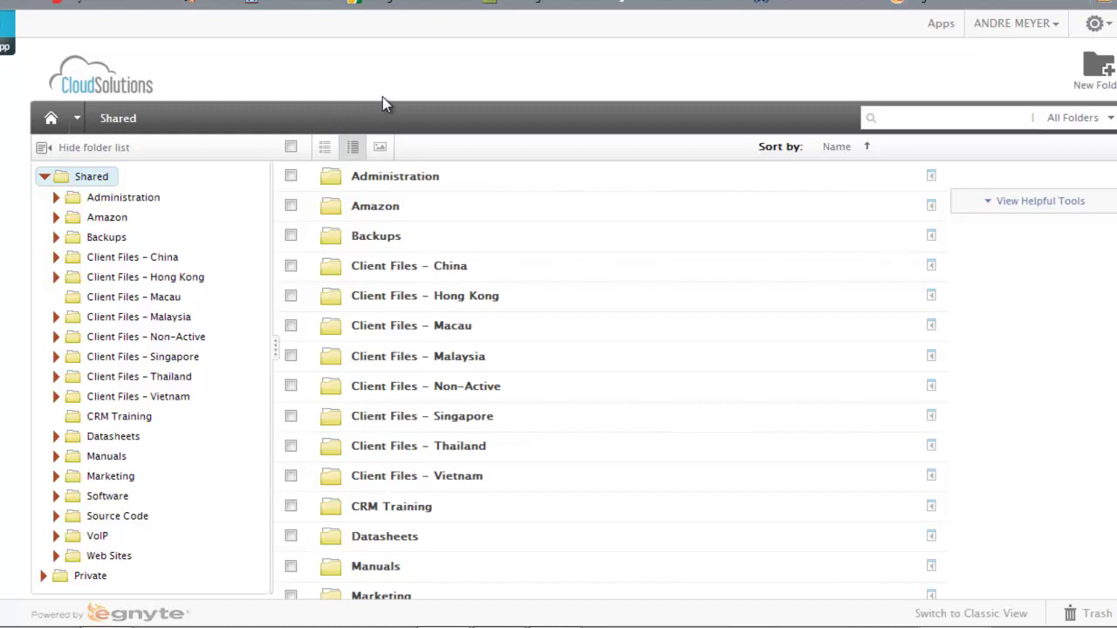
click(687, 5)
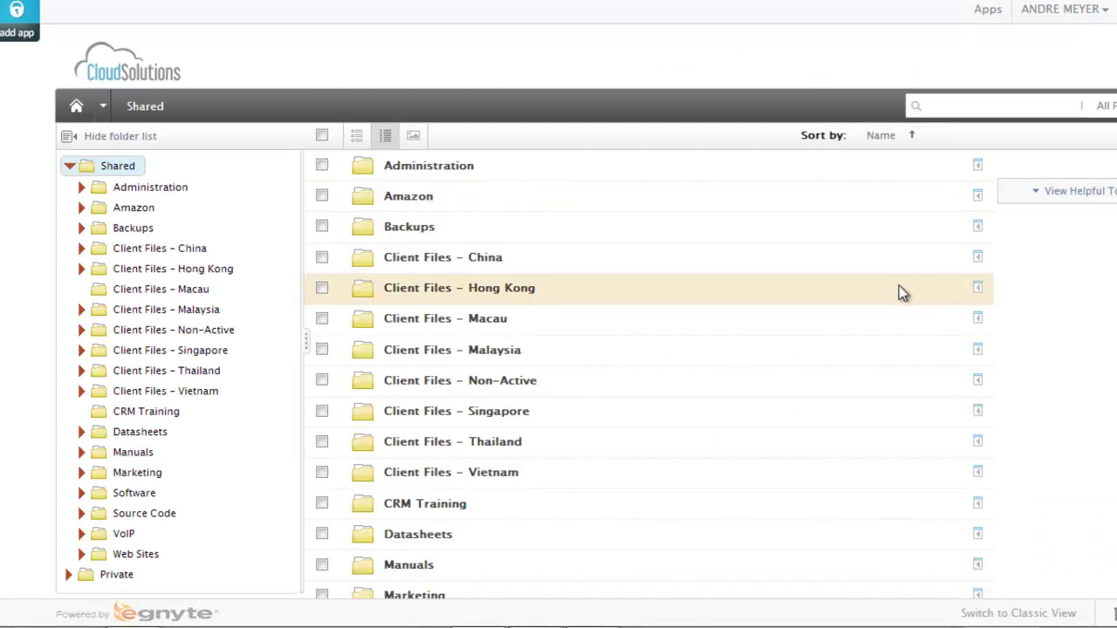
Step: Review the Shared folder tree and the user permissions in the Administration folder's sharing settings, leaving them unsaved
click(68, 167)
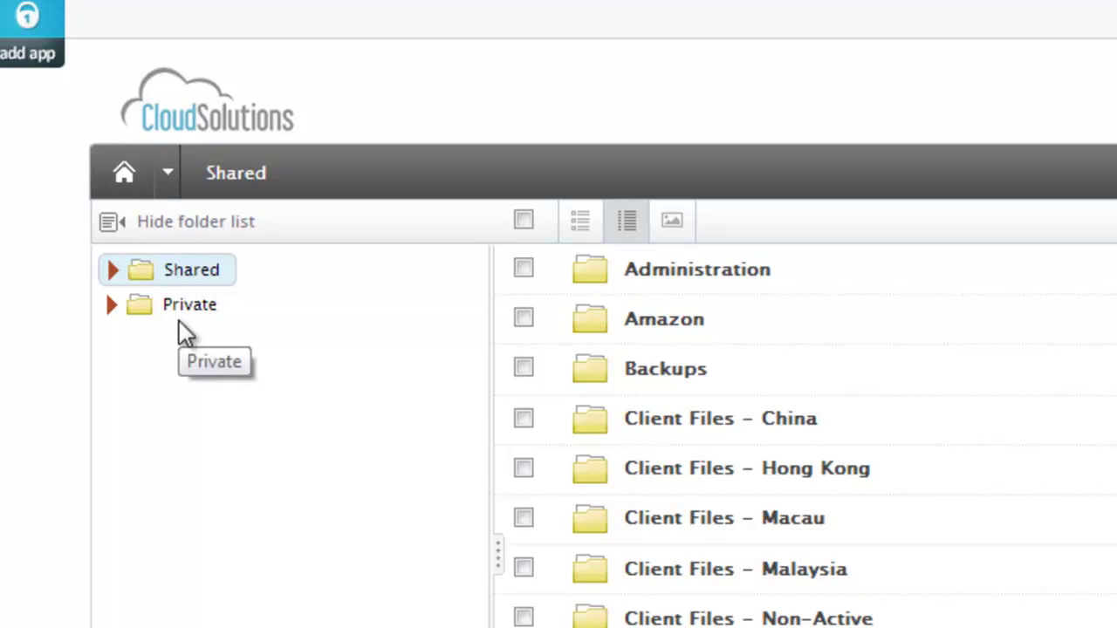
click(108, 270)
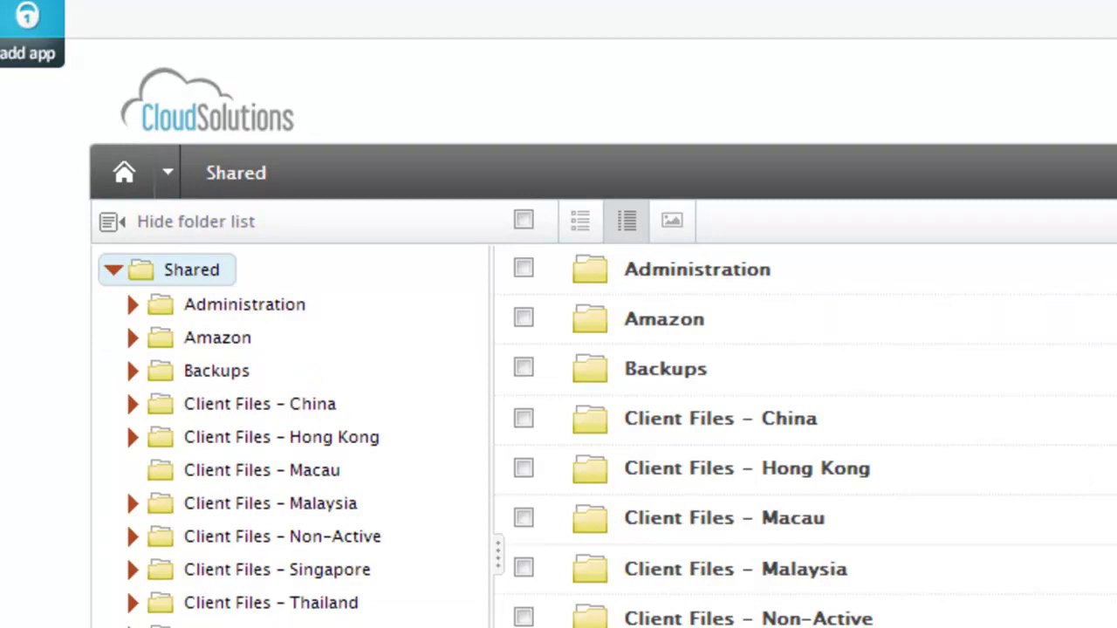
click(523, 269)
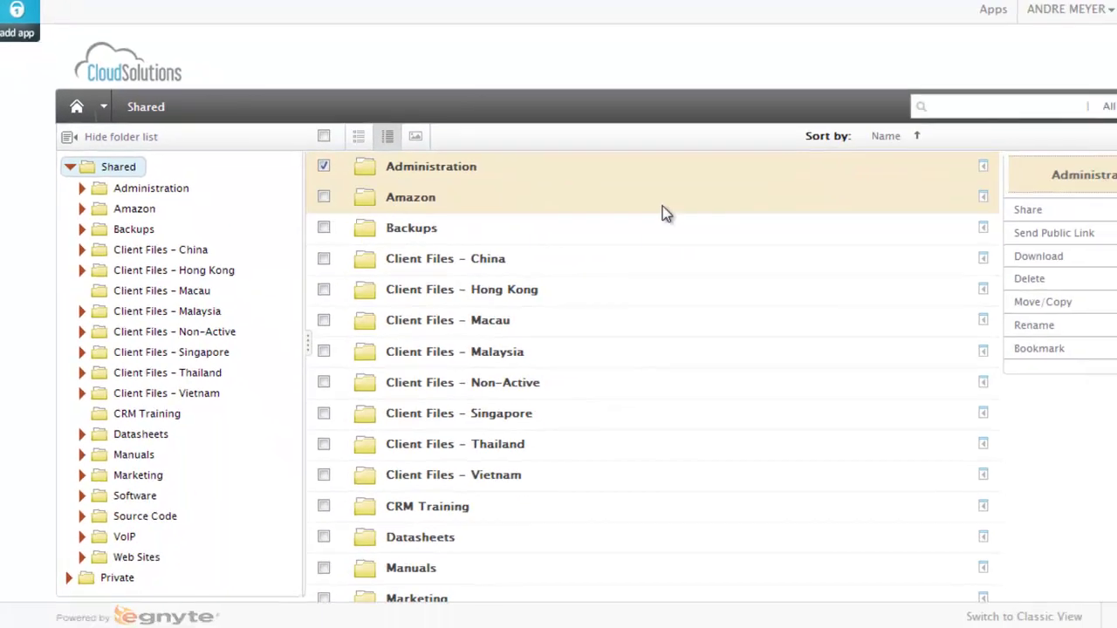
click(1025, 209)
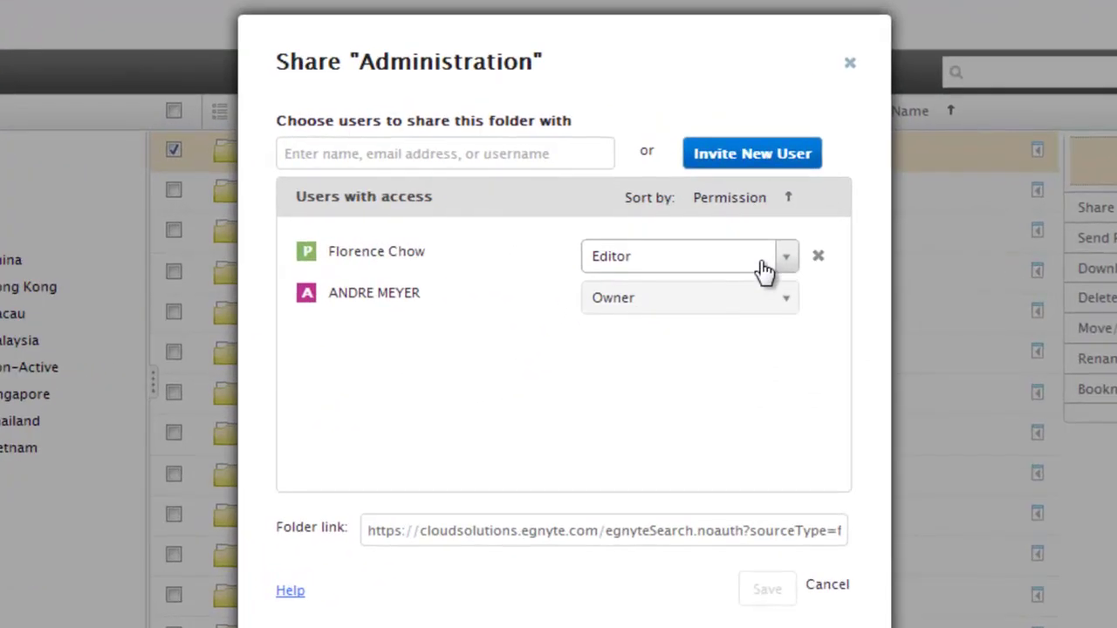
click(767, 248)
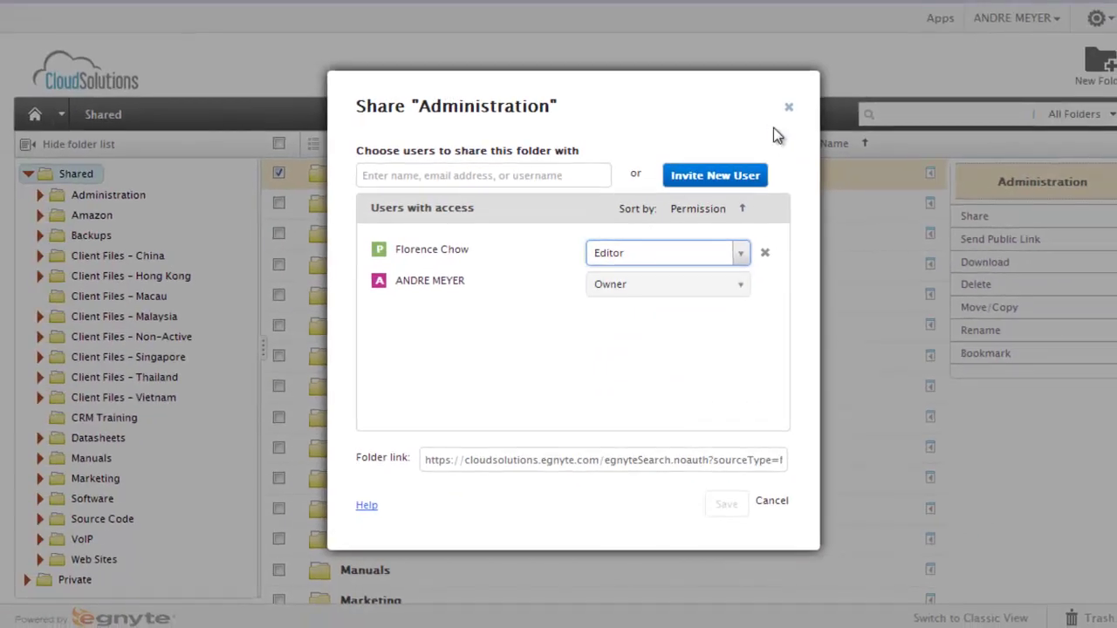
click(825, 82)
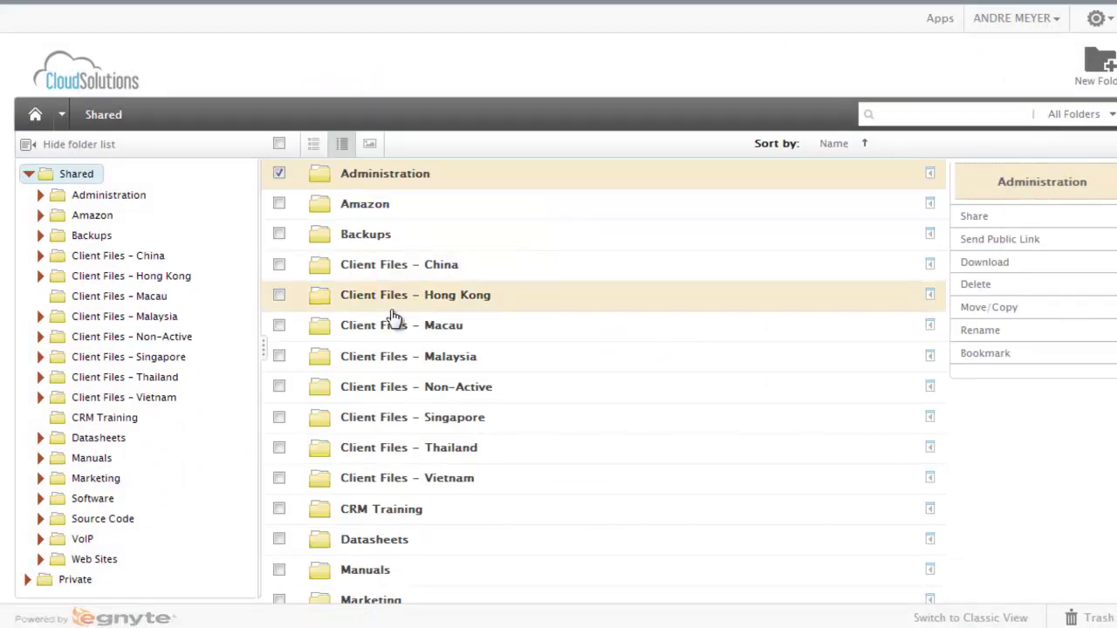
Step: Review which groups have access to the Client Files - Singapore folder in its sharing settings
click(280, 418)
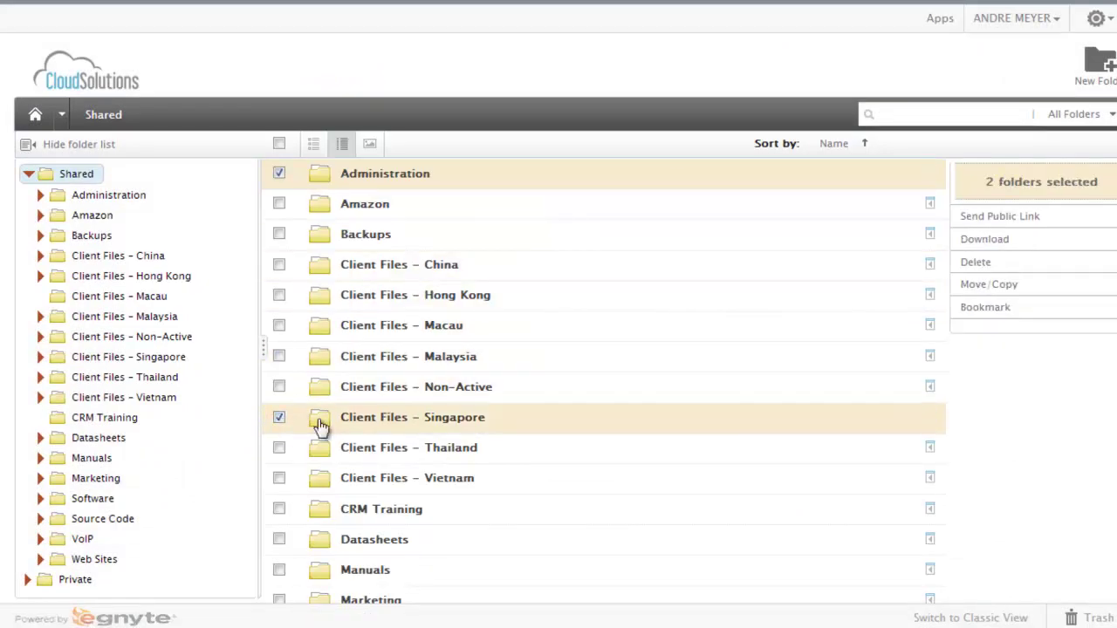
click(279, 174)
click(975, 220)
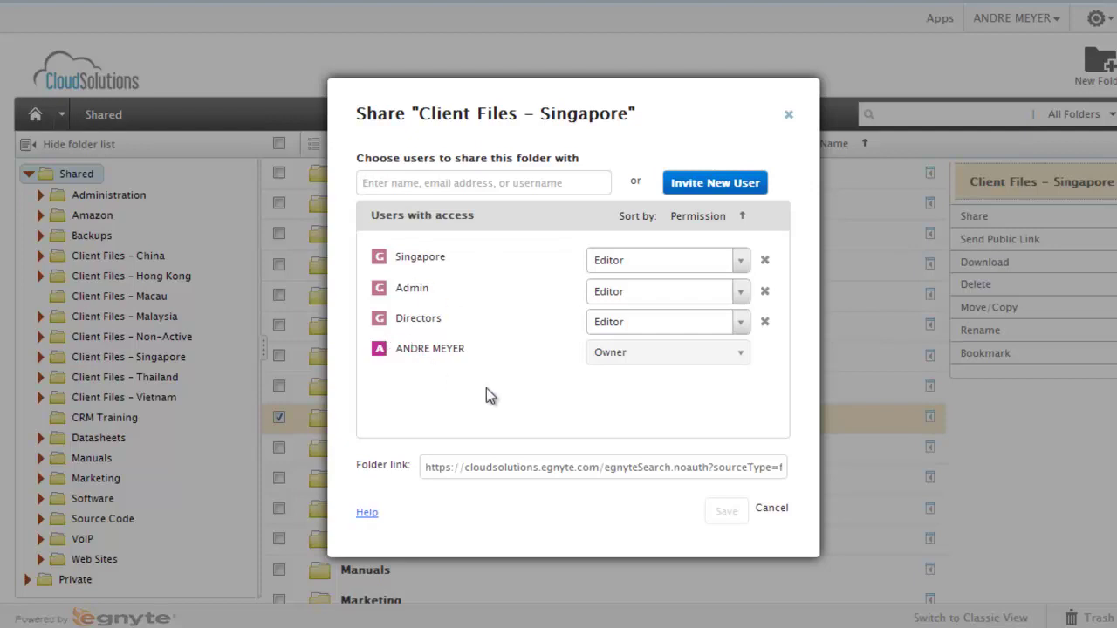
click(771, 508)
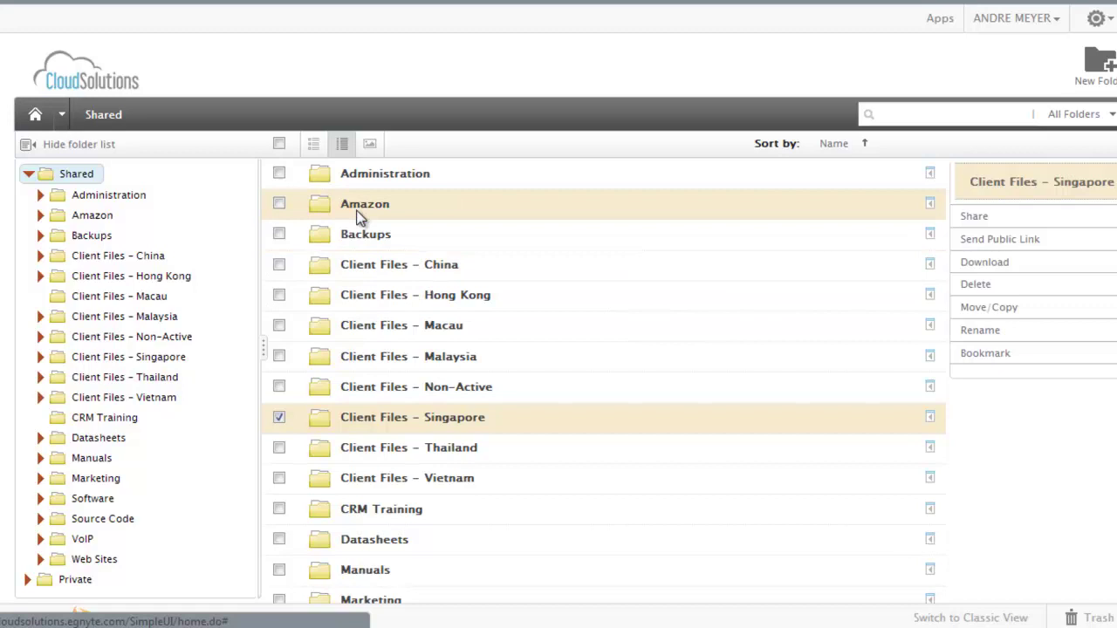
Step: Open the Documents folder inside Administration and sort its files by date
click(354, 178)
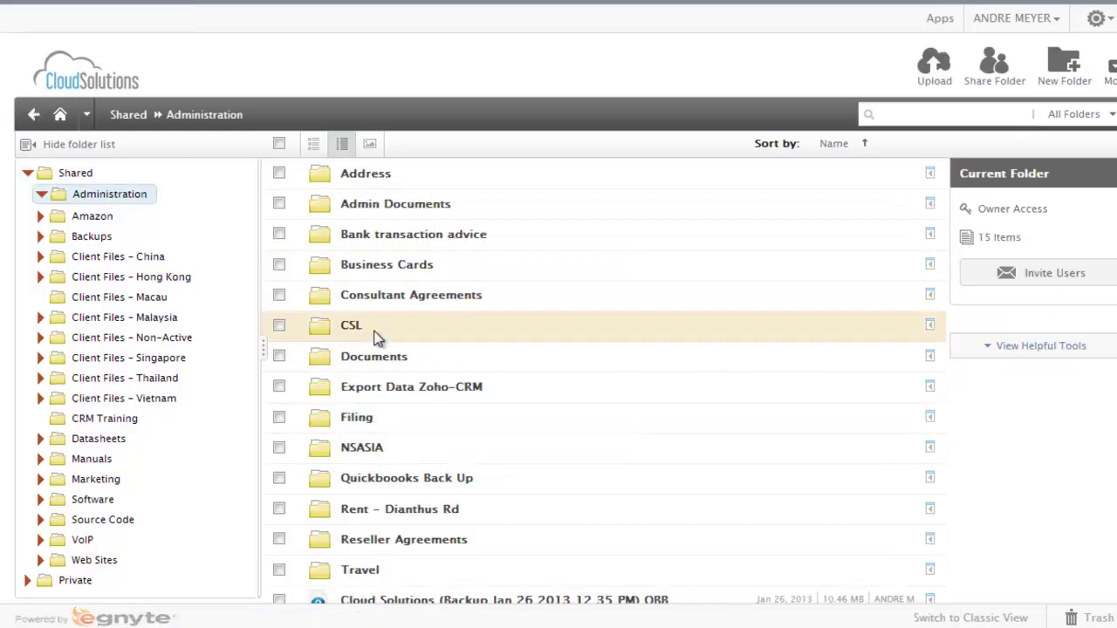
click(370, 358)
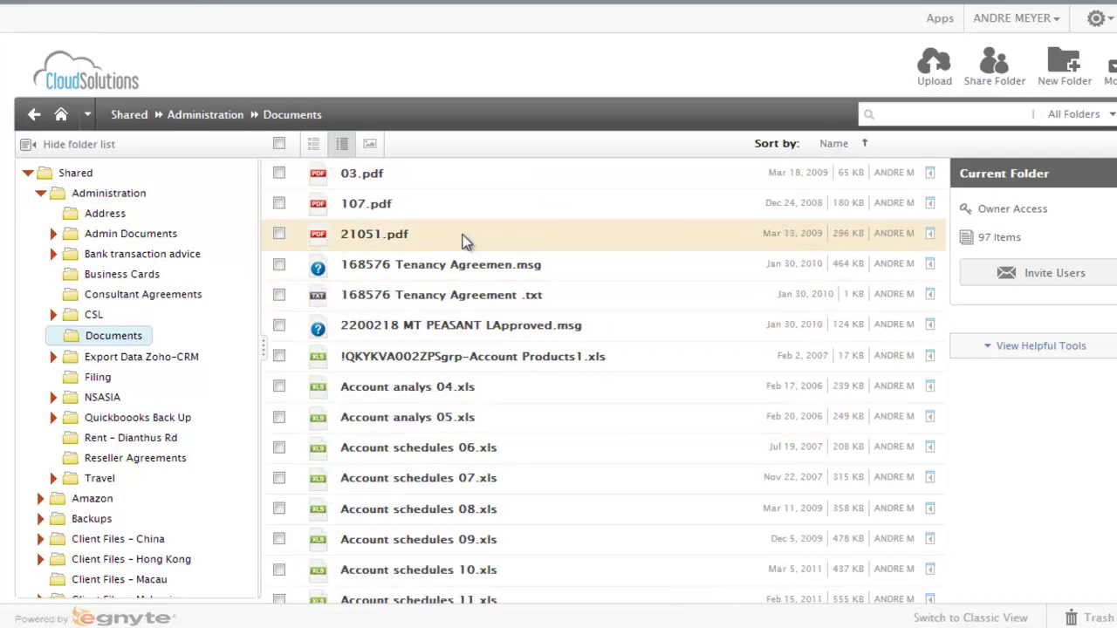
click(838, 148)
click(846, 194)
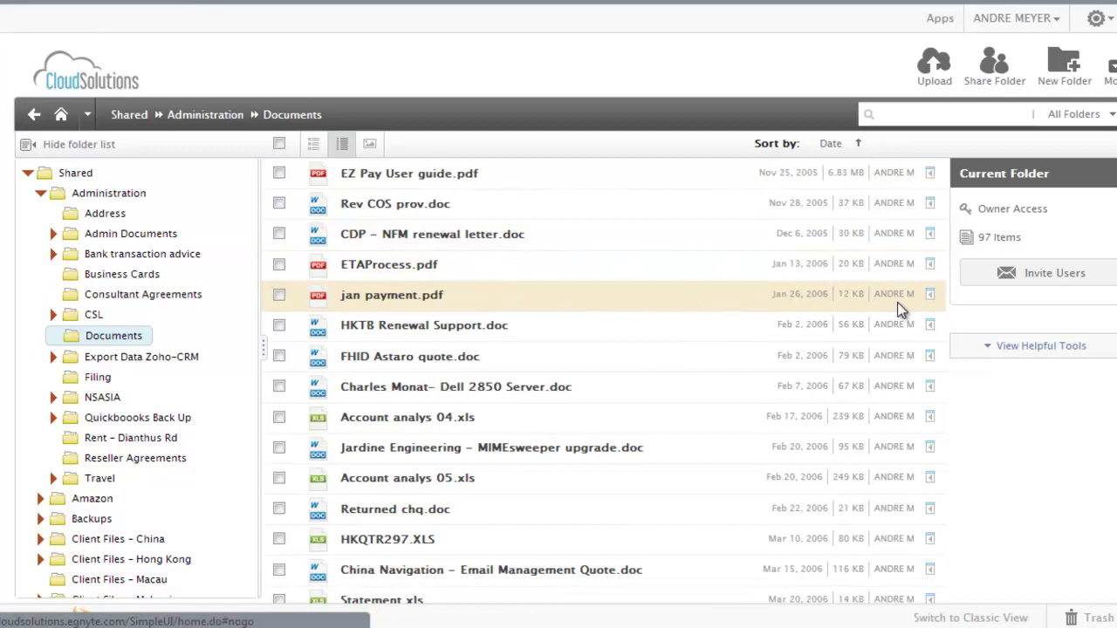
Step: Start a public link for EZ Pay User guide.pdf with click notification and password protection enabled
click(279, 174)
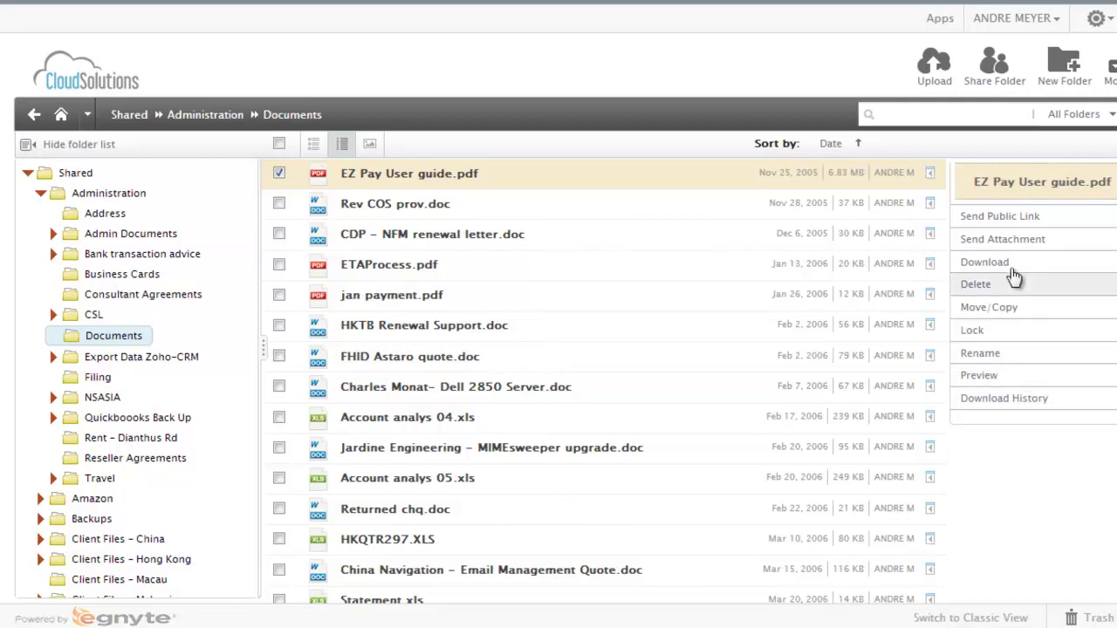
click(1022, 219)
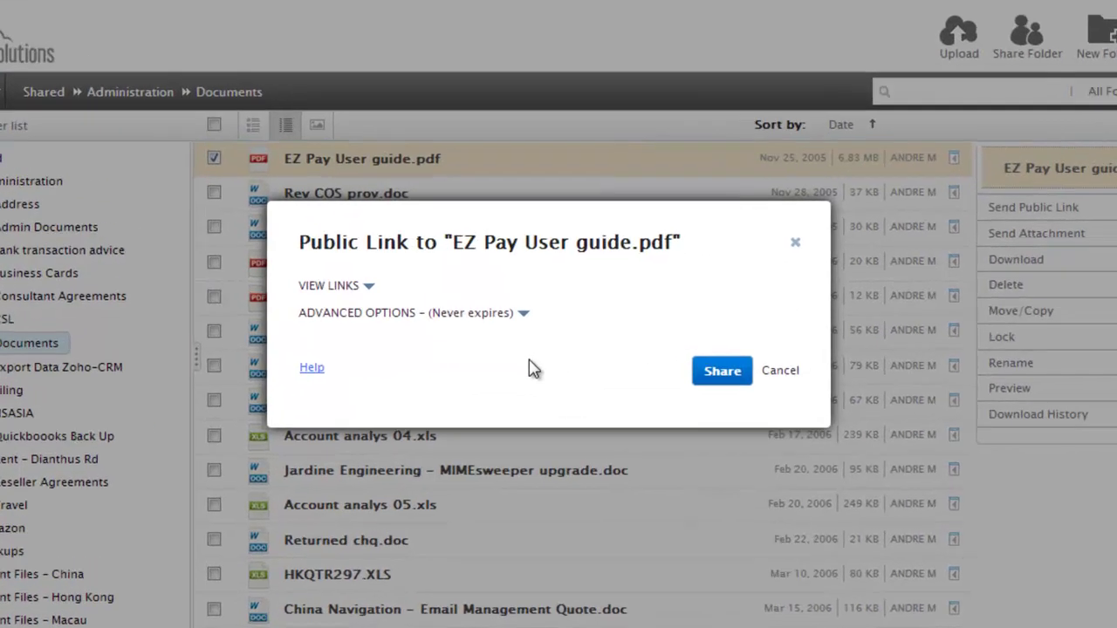
click(462, 312)
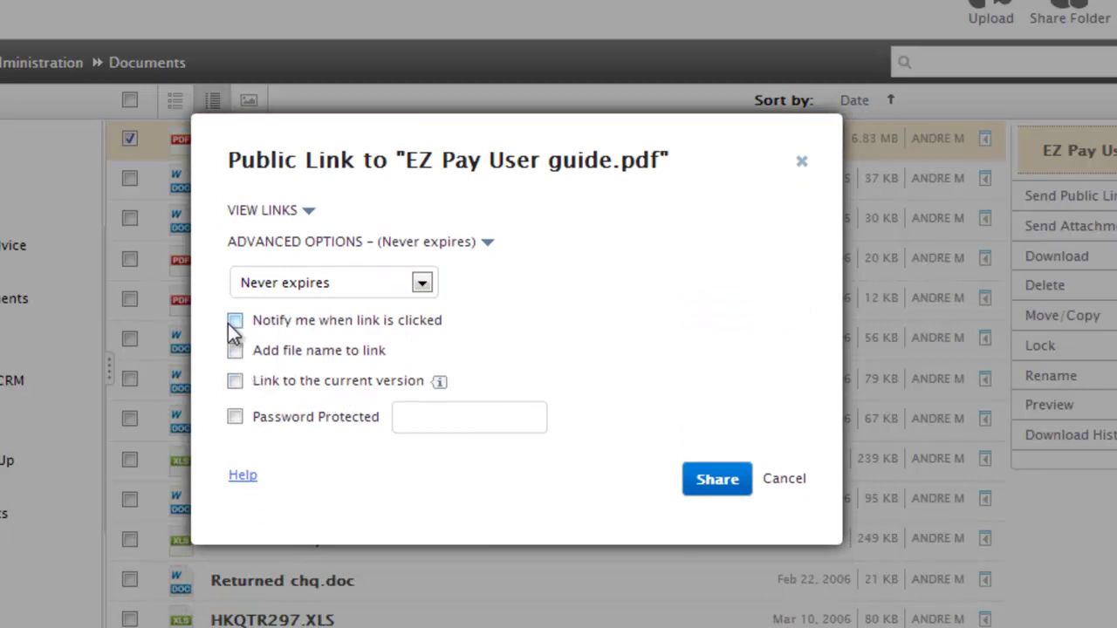
click(237, 421)
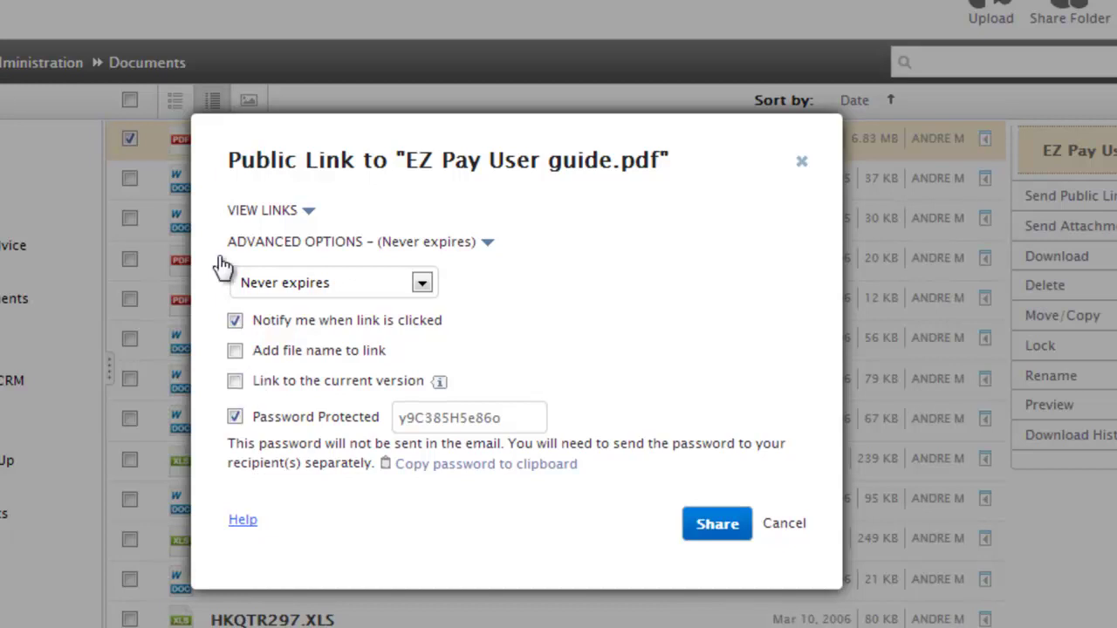
Step: Set the public link to expire on 06/29/2013, and close the link settings without sharing
click(392, 290)
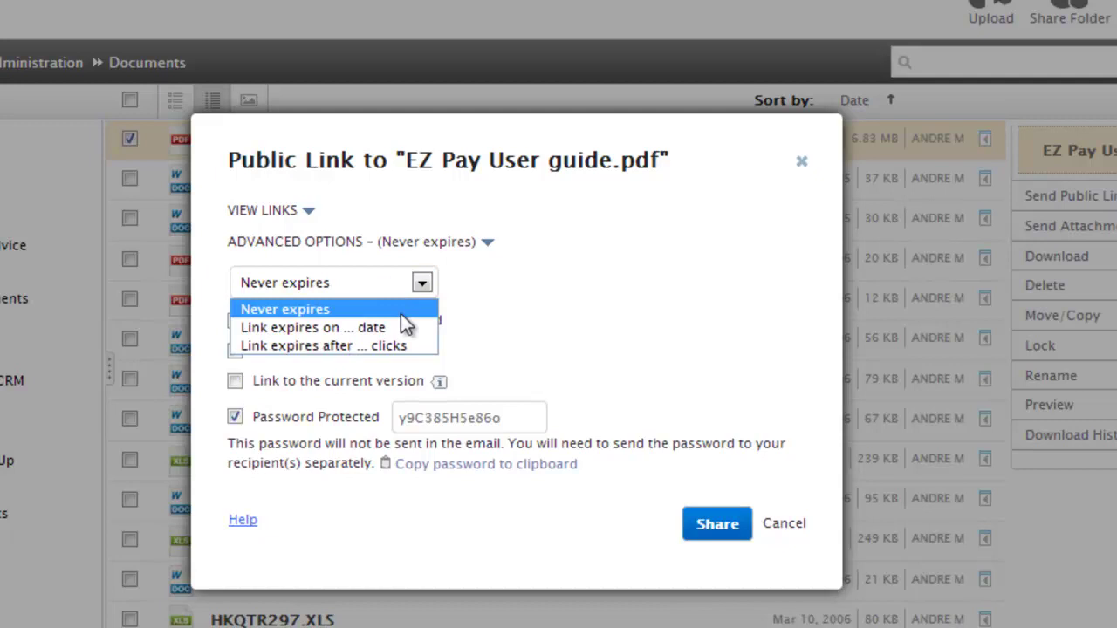
click(394, 326)
click(491, 288)
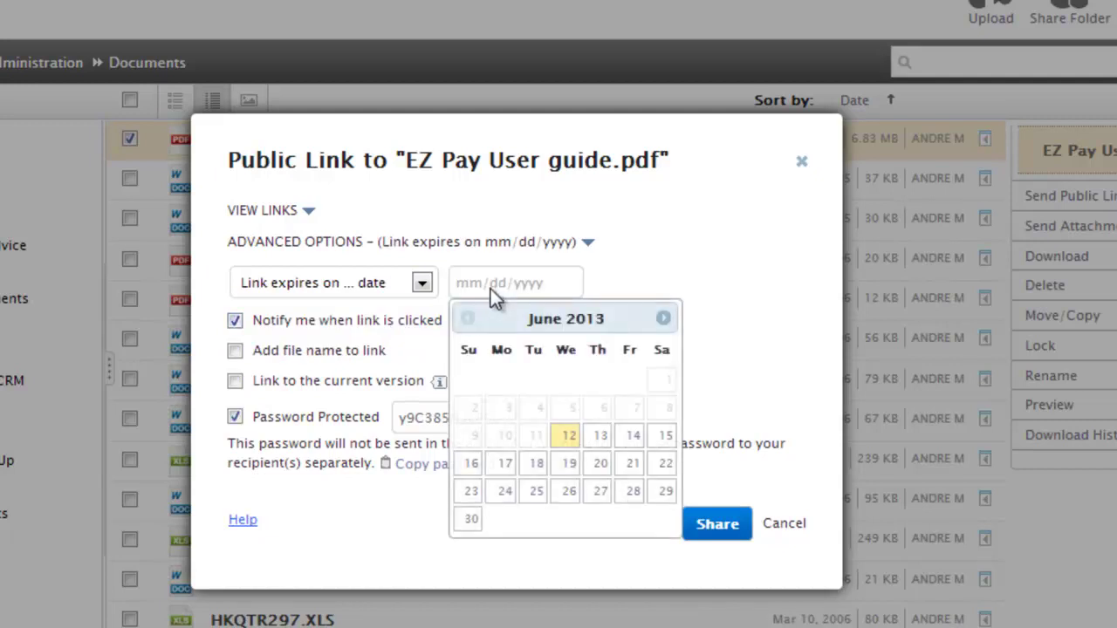
click(660, 491)
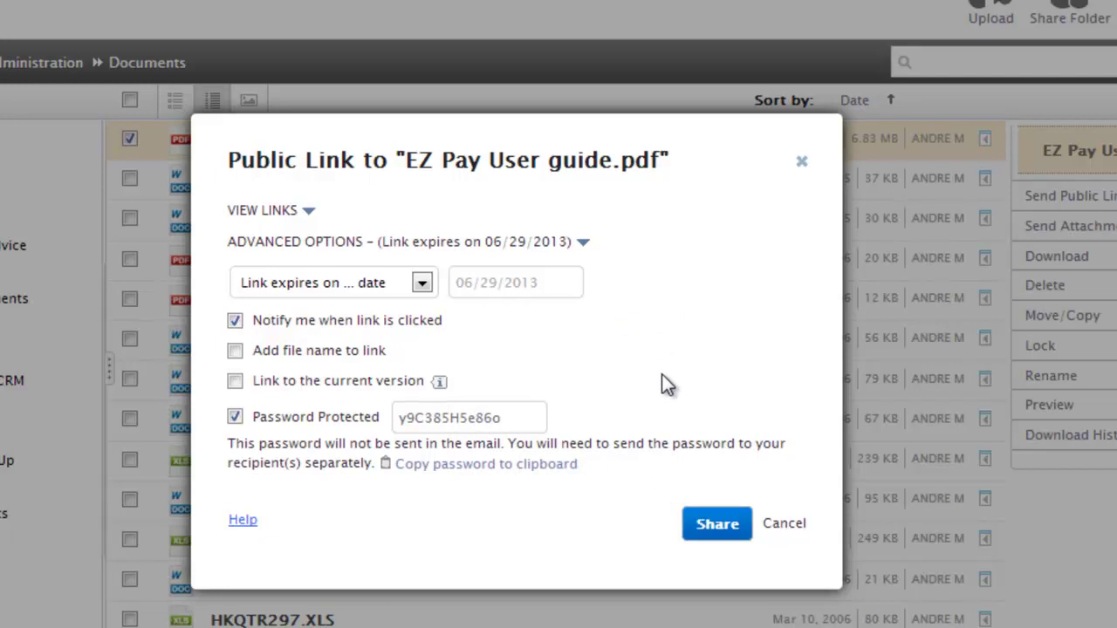
click(801, 161)
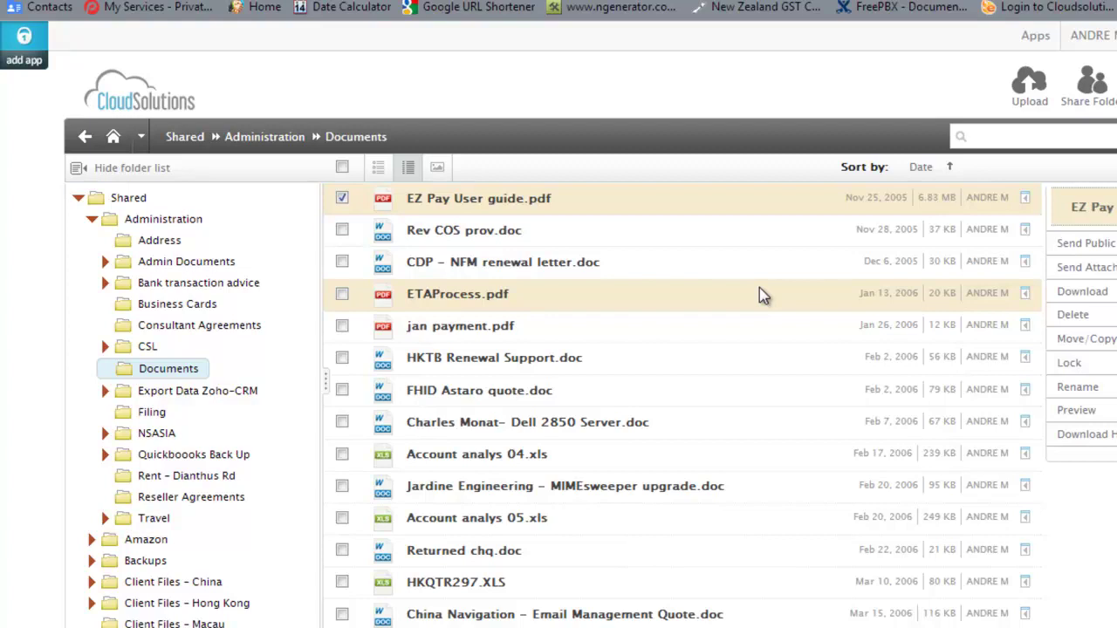
Step: Switch to Windows Explorer, open the Shared folder on the CloudServer (Z:) drive, and compare it with the web version's Shared folder
key(super)
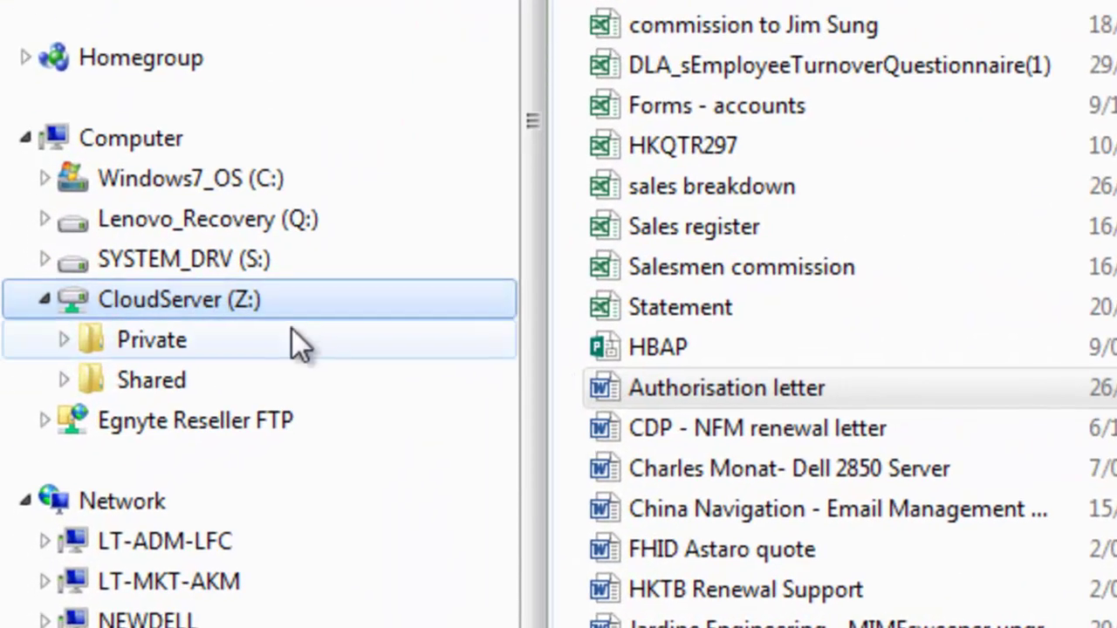
click(115, 462)
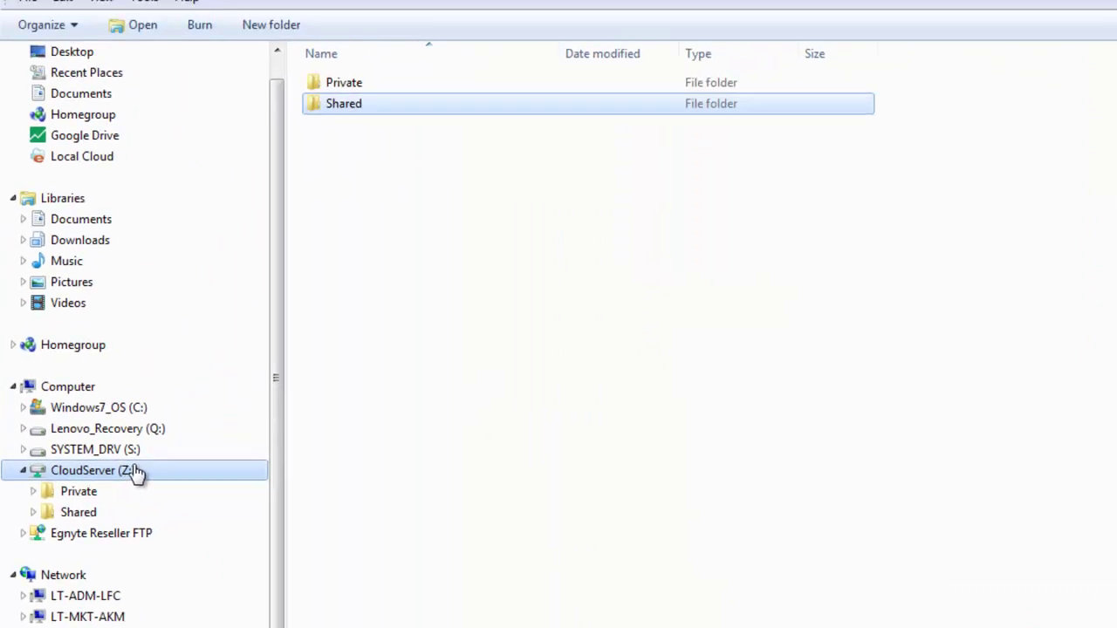
double_click(354, 114)
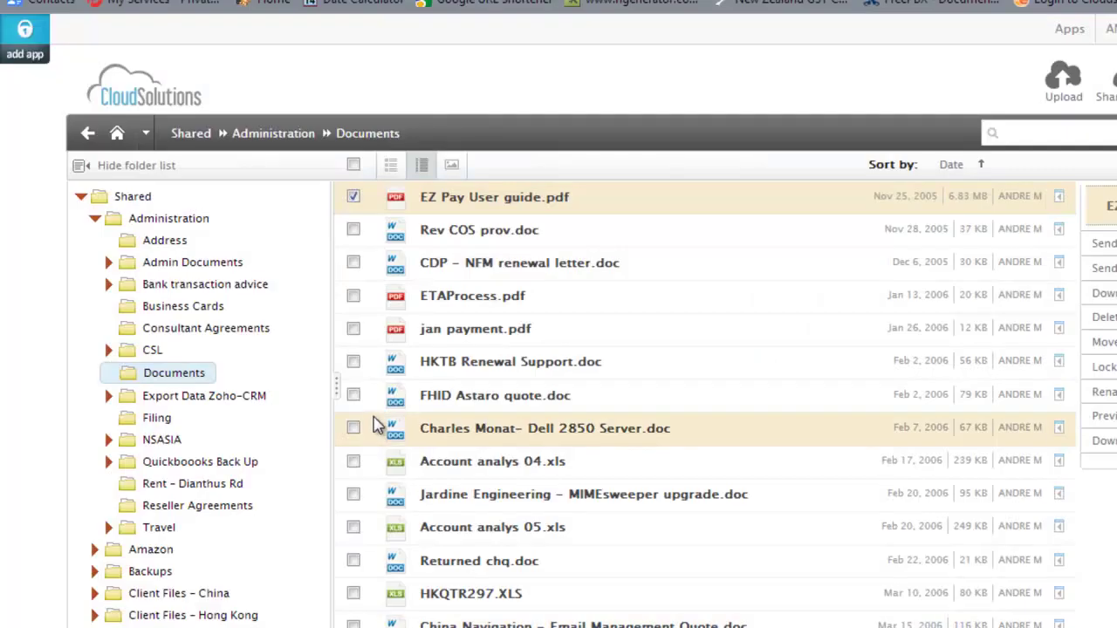
click(132, 198)
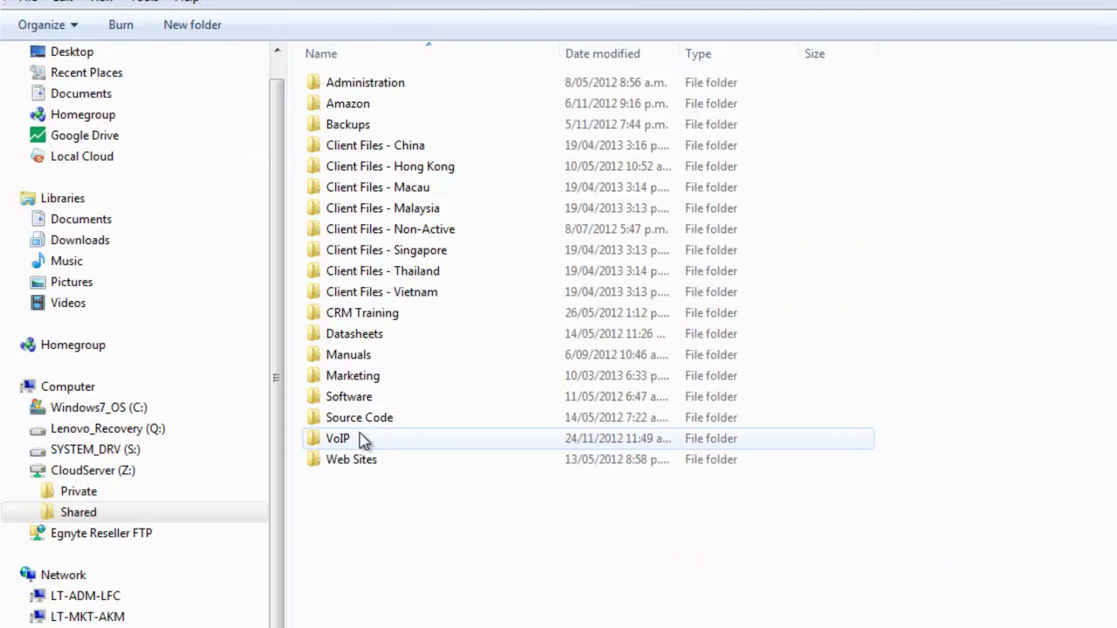
Step: In the mapped drive's Administration > Documents folder, sort the files by date modified and open the transfer PDF
click(358, 84)
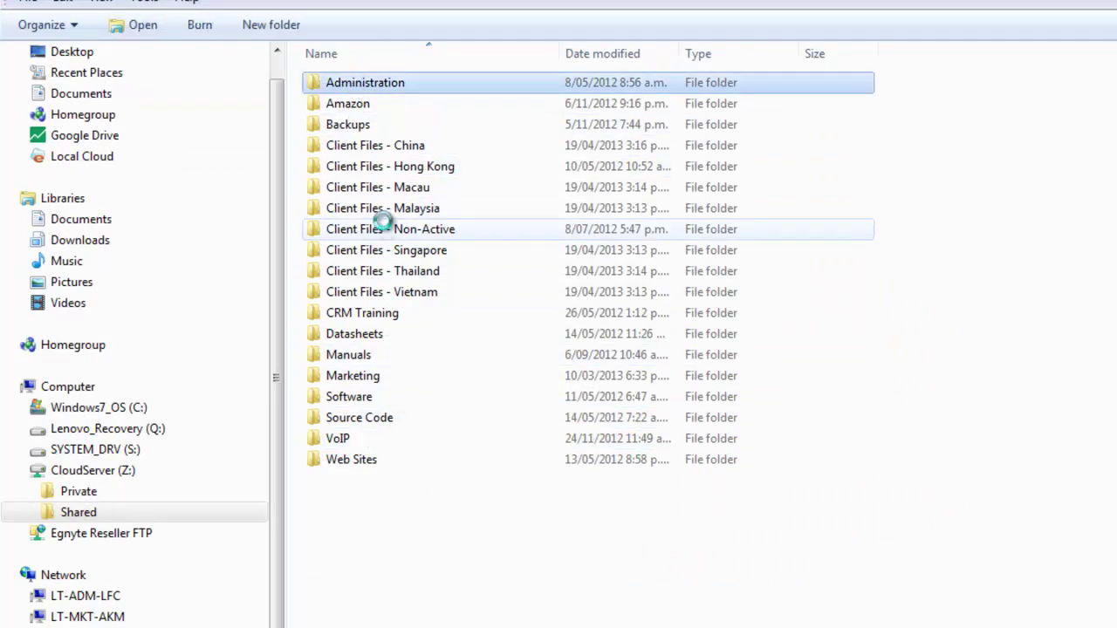
double_click(375, 187)
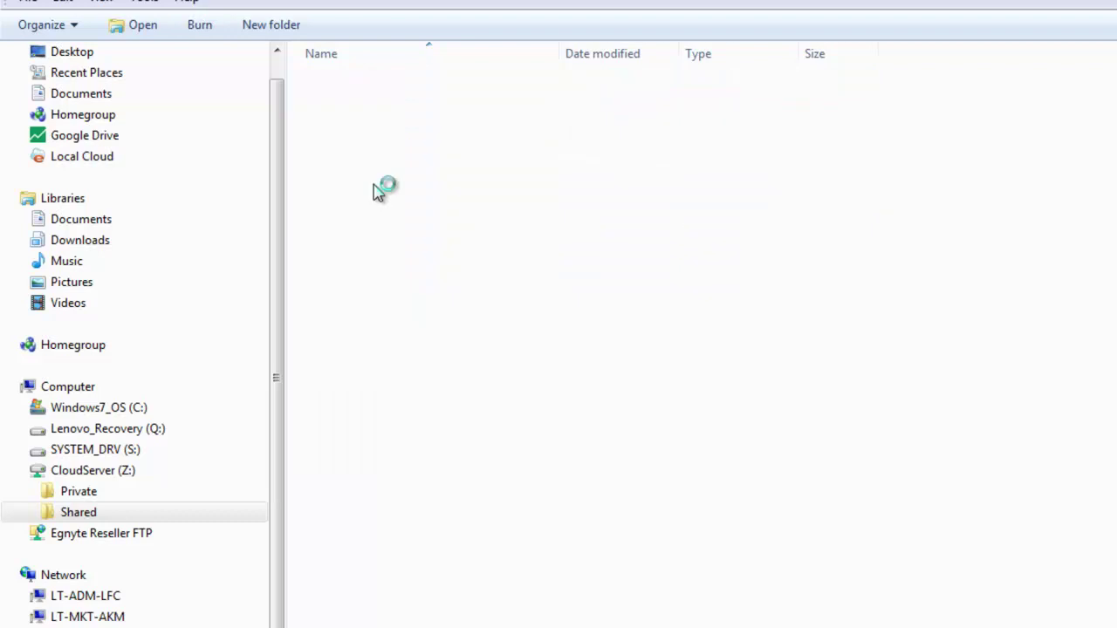
double_click(365, 212)
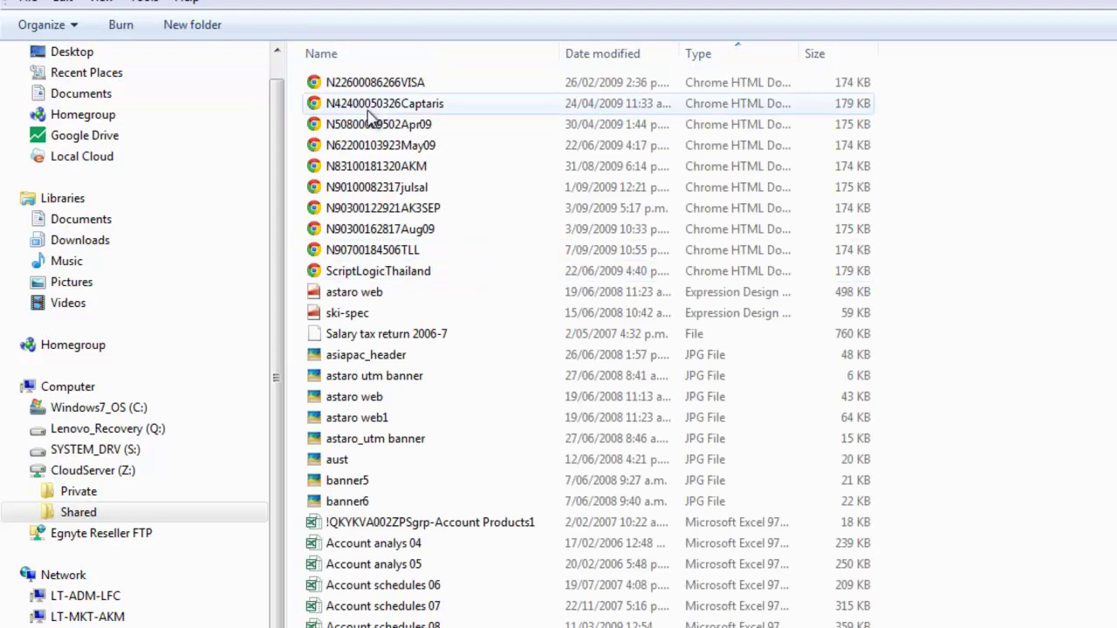
click(626, 55)
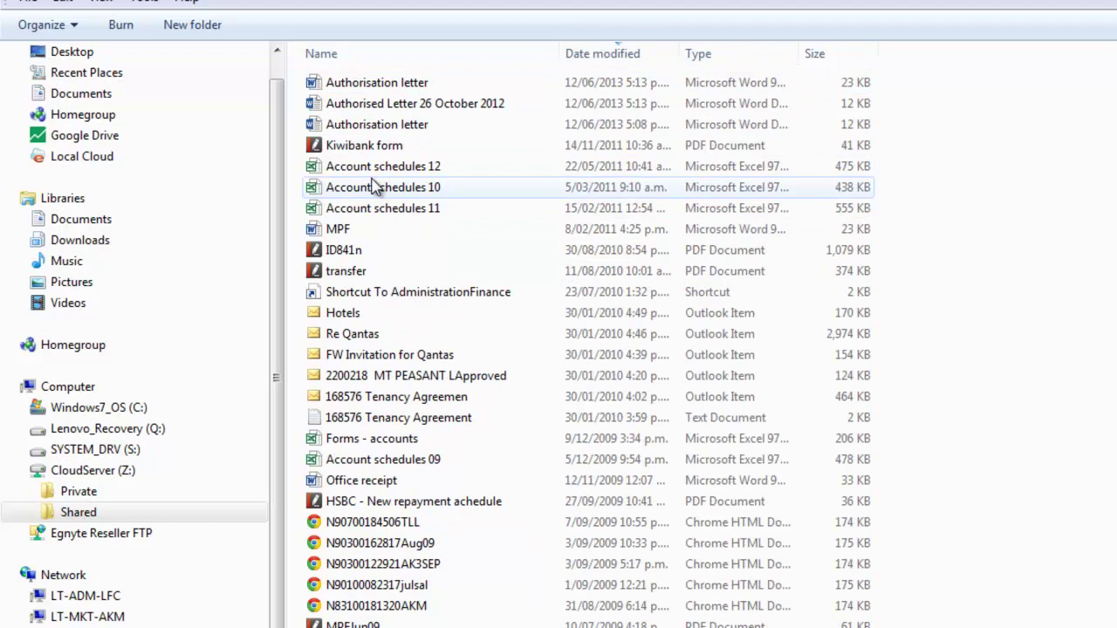
double_click(339, 272)
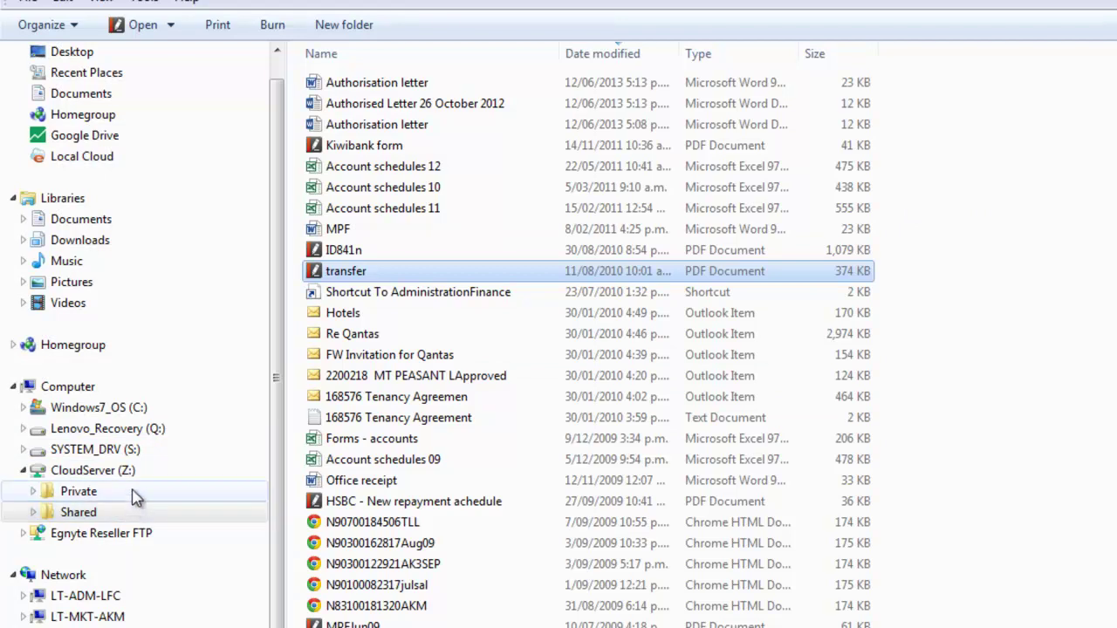
Step: Return to the top level of the CloudServer (Z:) drive
click(77, 520)
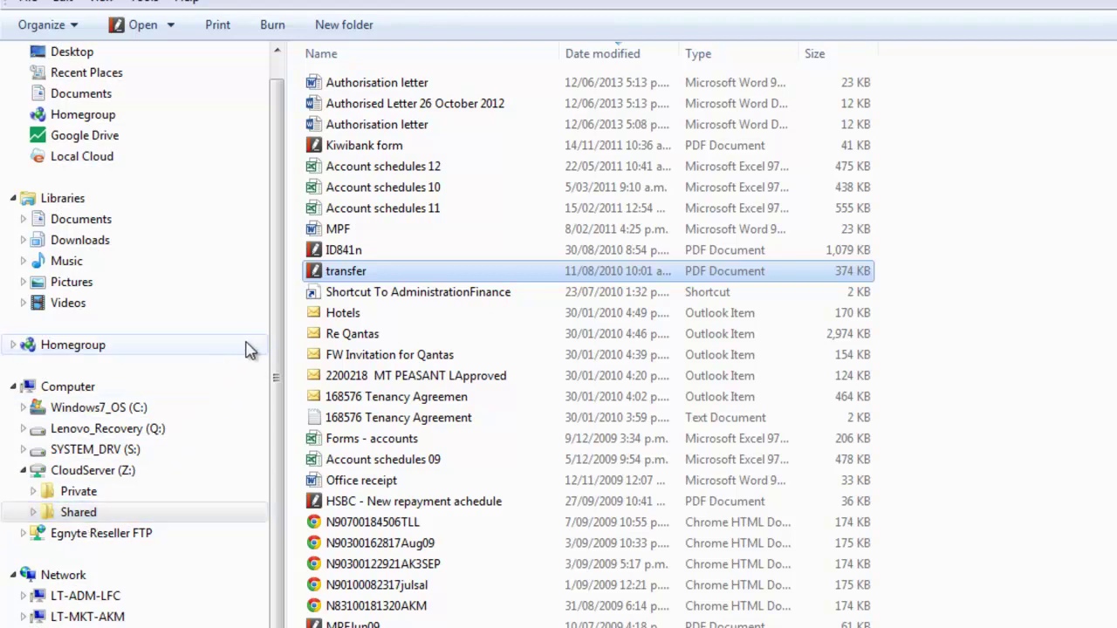
drag(286, 276, 281, 242)
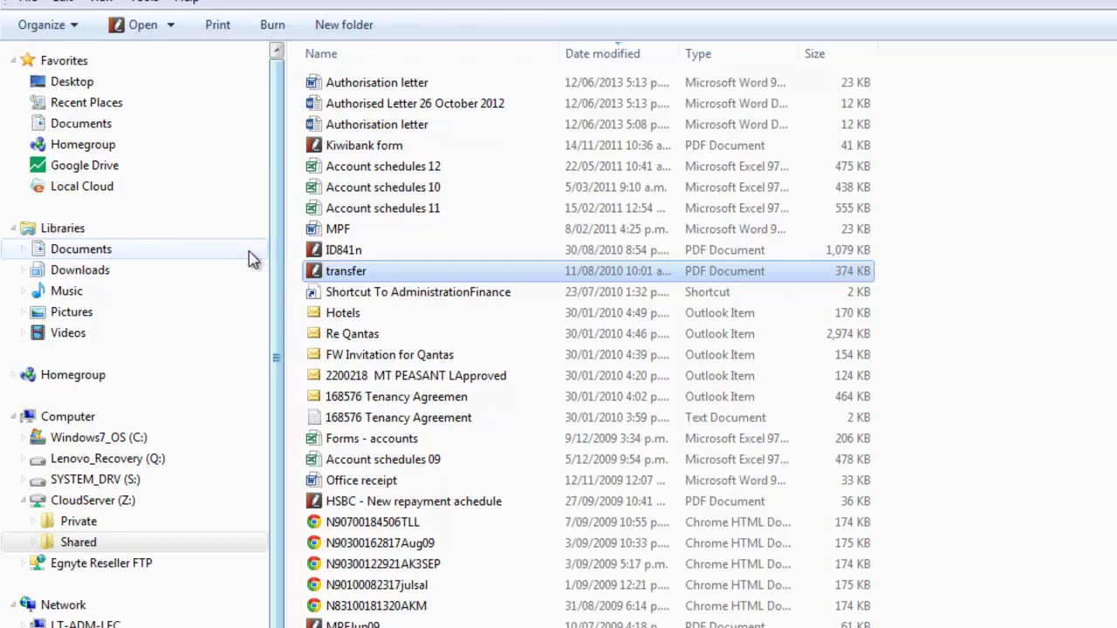
click(111, 501)
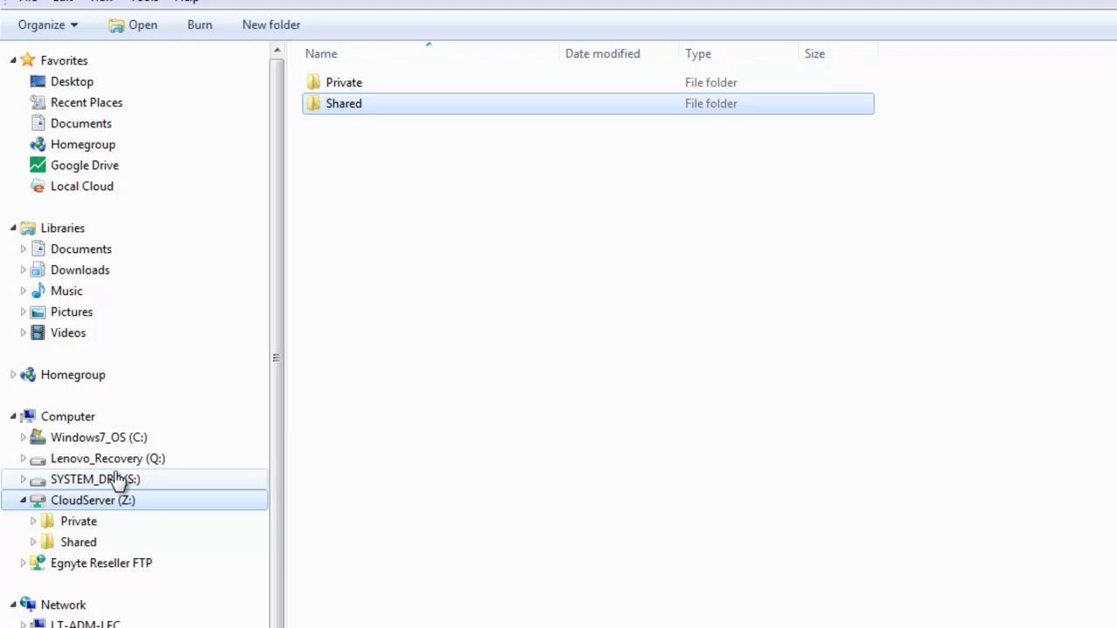
Step: Open the Local Cloud favorite, glance at the NetGear ReadyNAS web page, and open the Local Cloud's Shared folder
click(113, 201)
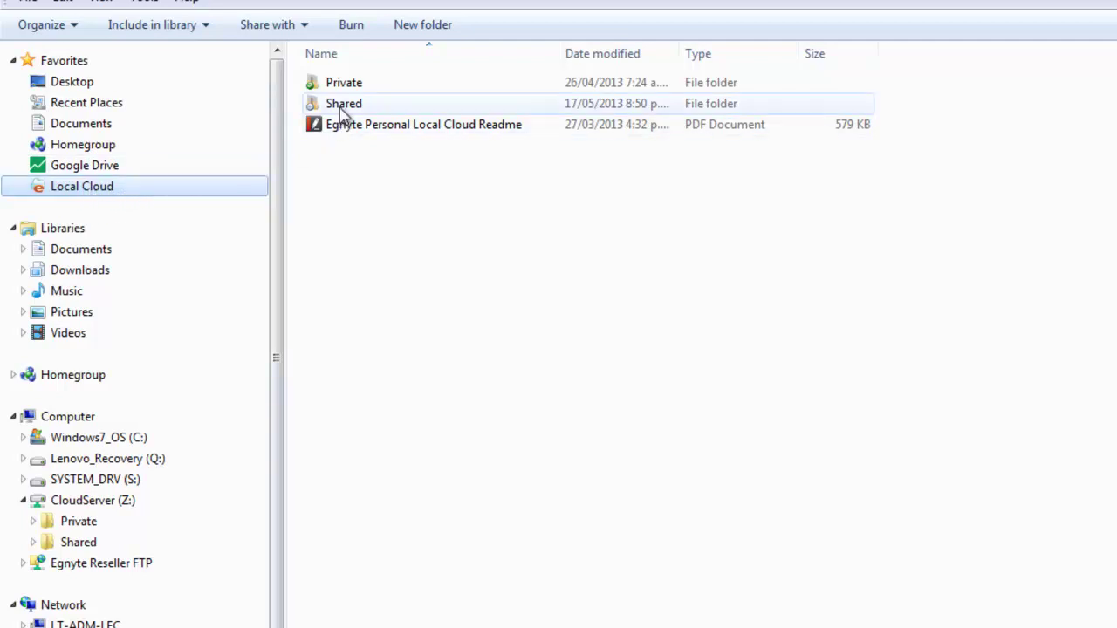
key(alt+Tab)
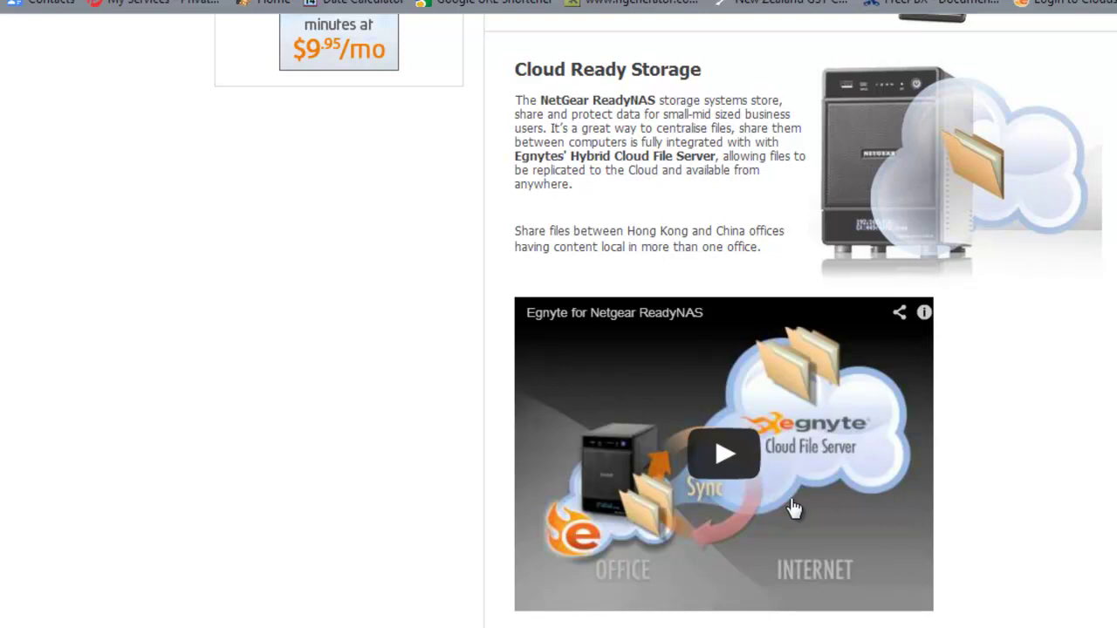
key(alt+Tab)
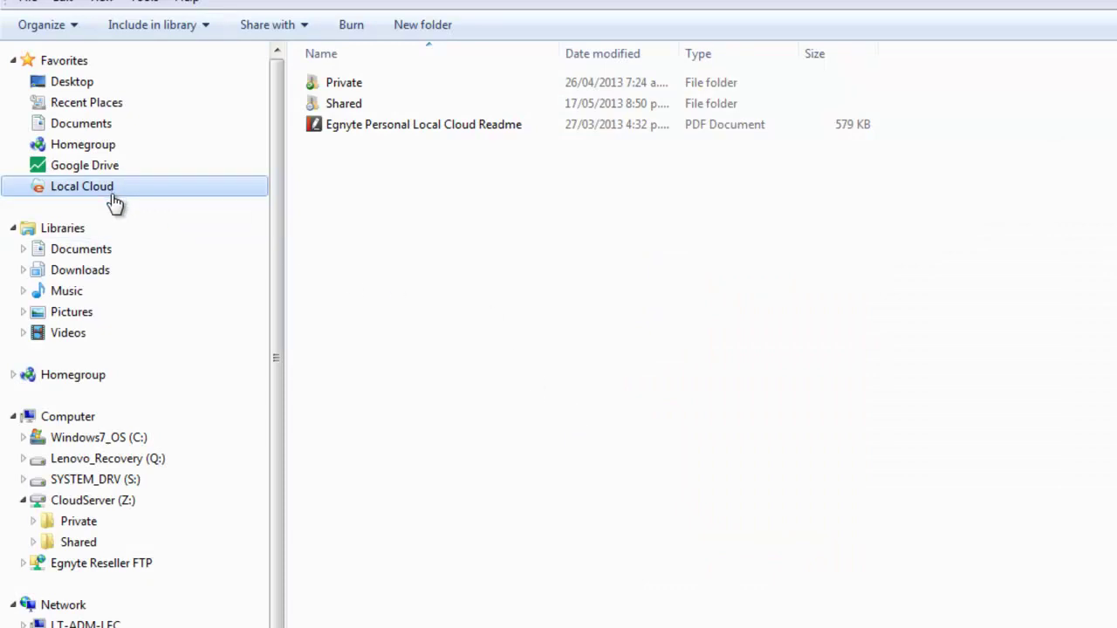
double_click(364, 103)
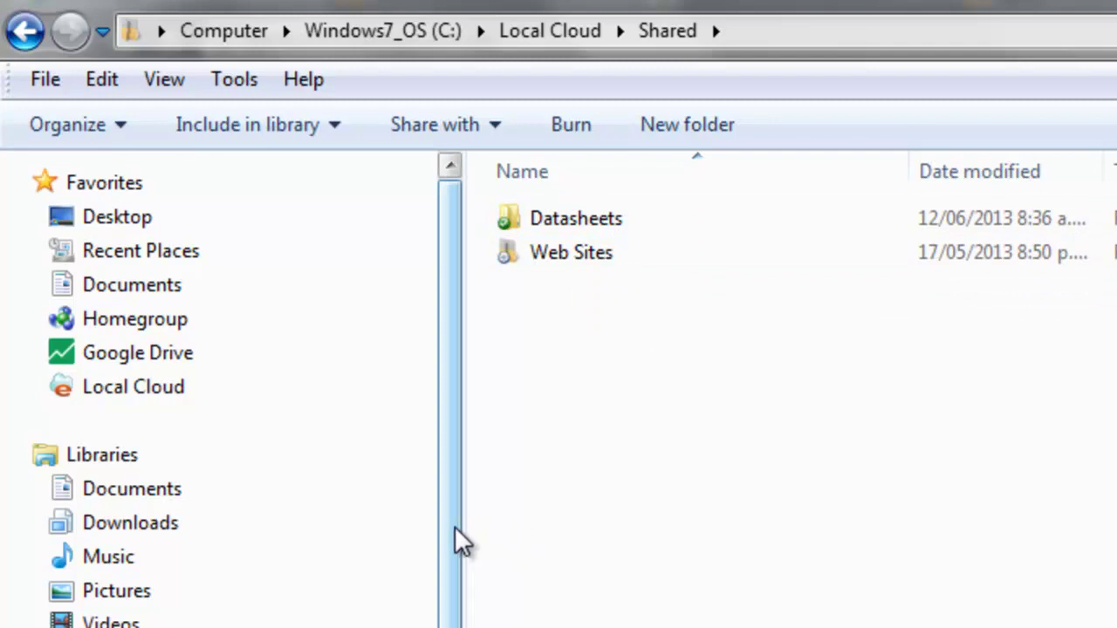
drag(455, 526, 451, 562)
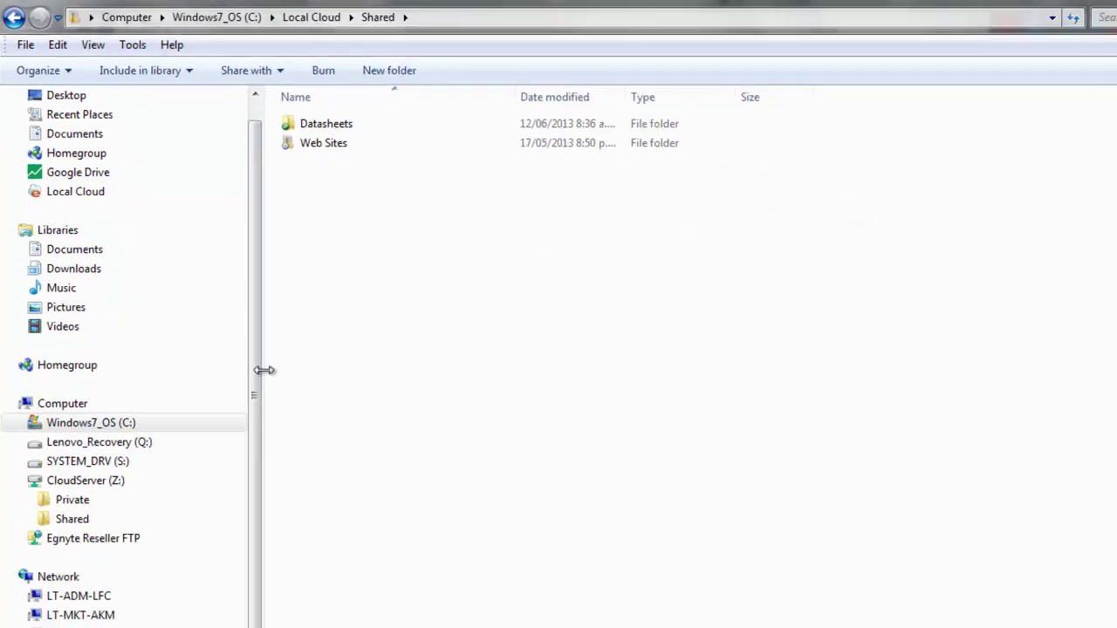
Step: Switch to the Egnyte Personal Local Cloud page and tick Client Files - Malaysia among the folders to synchronize
key(alt+Tab)
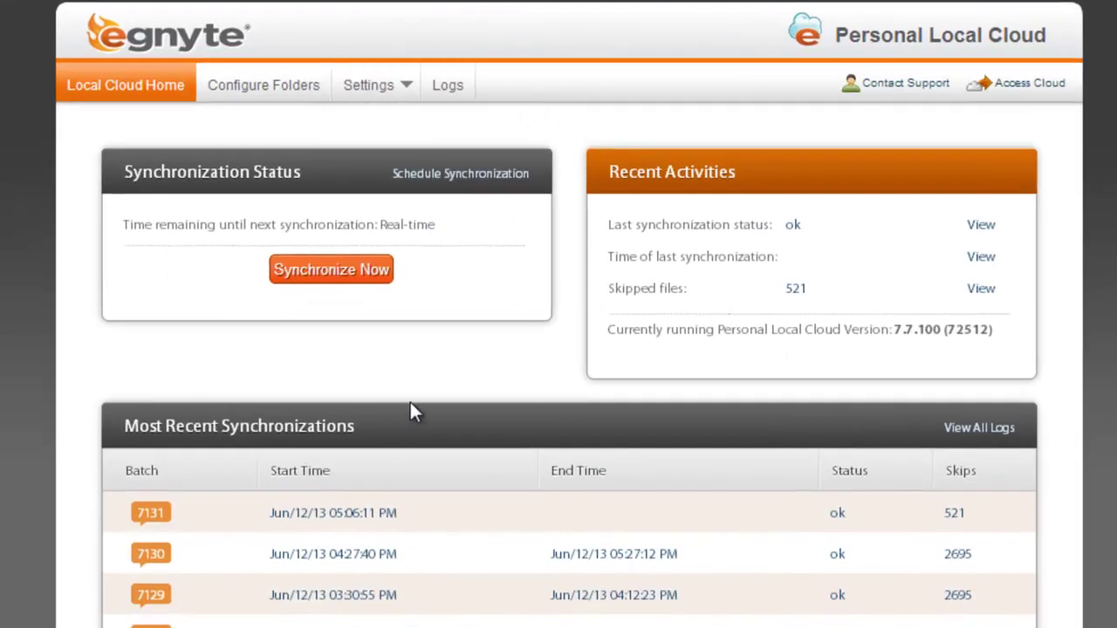
click(242, 96)
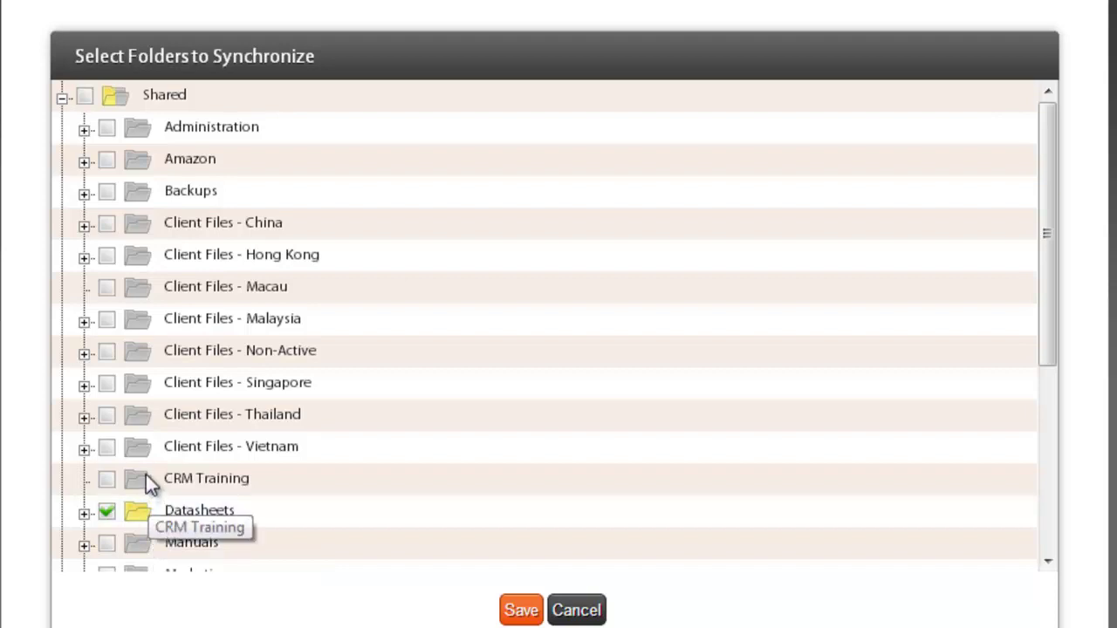
click(106, 319)
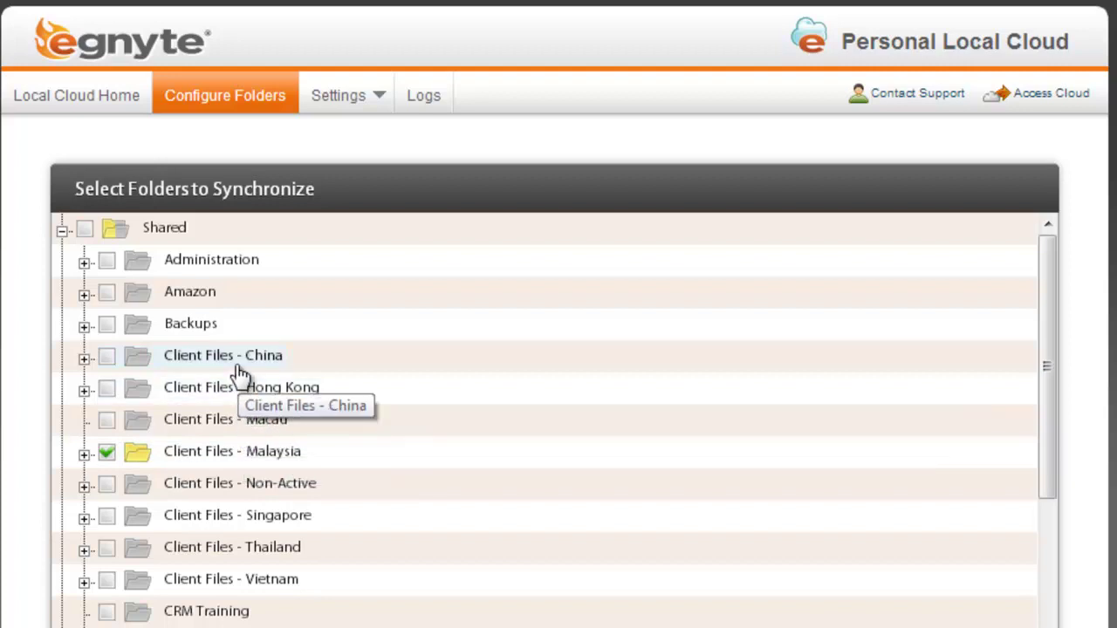
Step: Open the Personal Local Cloud sync settings and choose to sync every 15 minutes
click(345, 83)
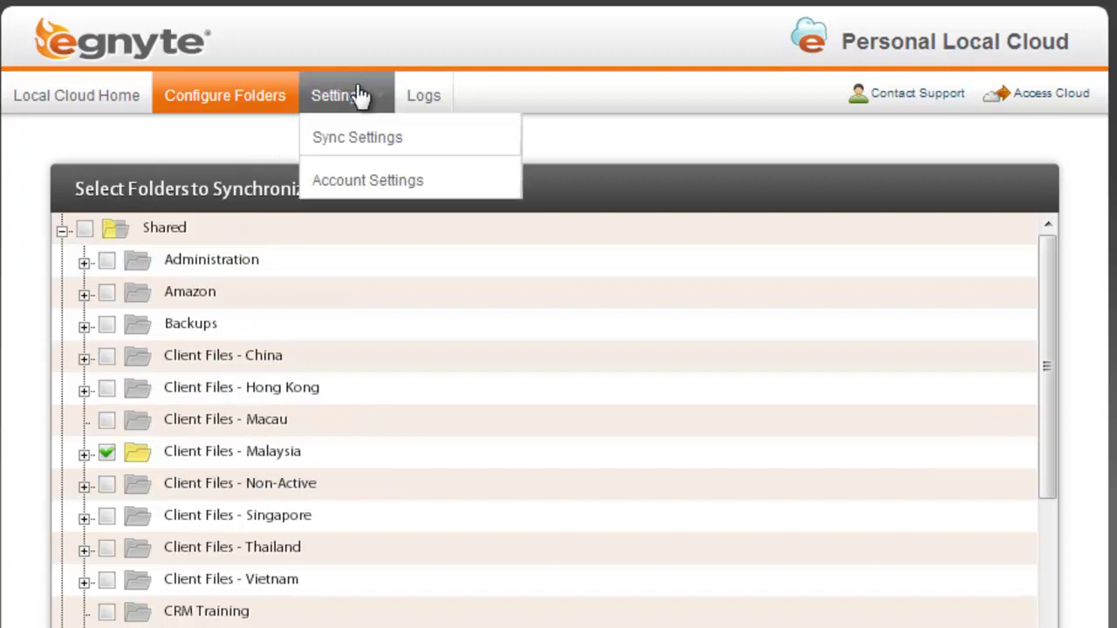
click(380, 147)
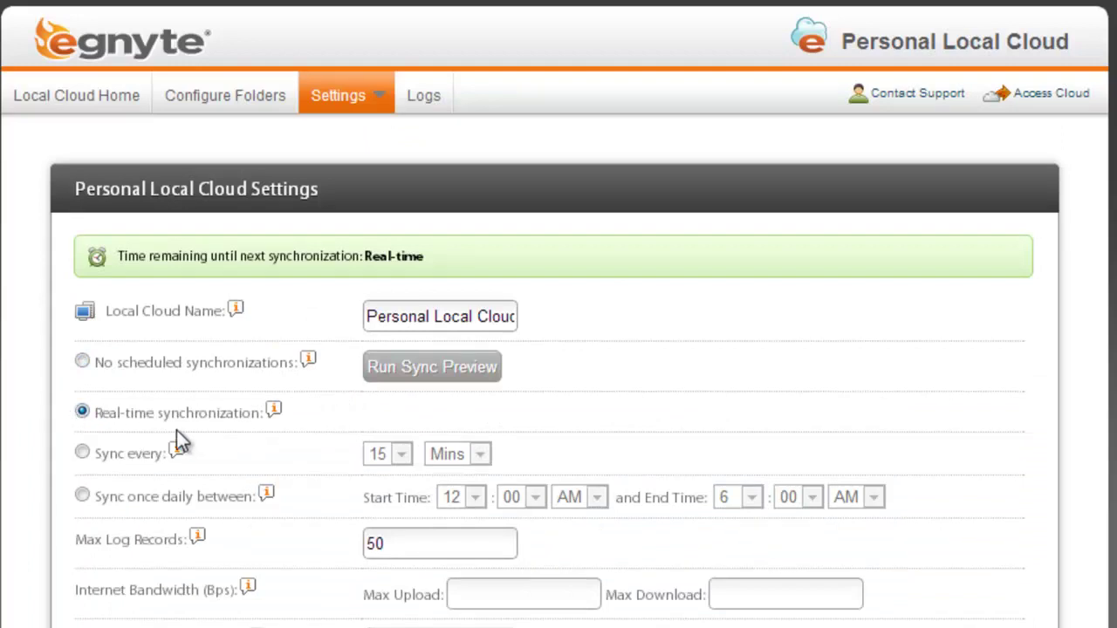
click(76, 454)
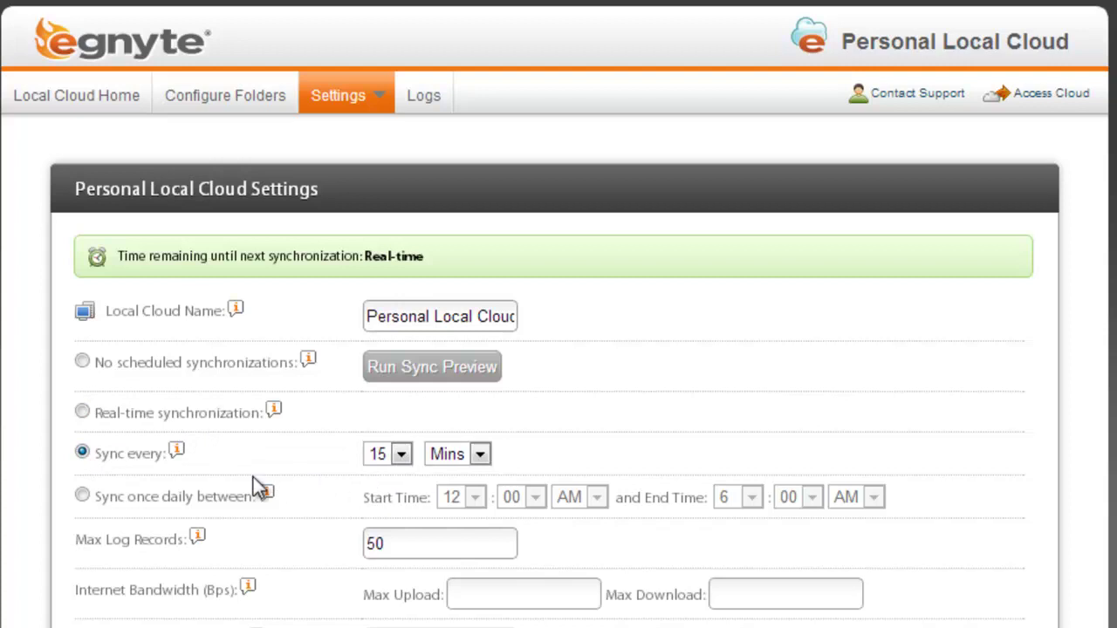
Step: Return to the Local Cloud home page without saving the sync settings, and start a synchronization
click(100, 93)
click(96, 111)
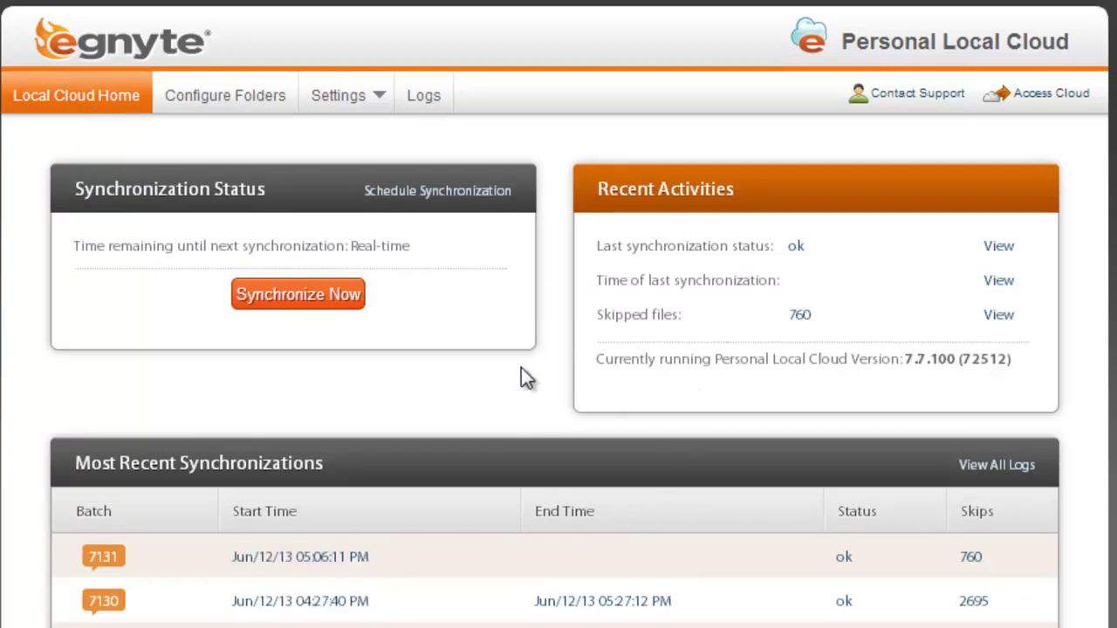
click(336, 301)
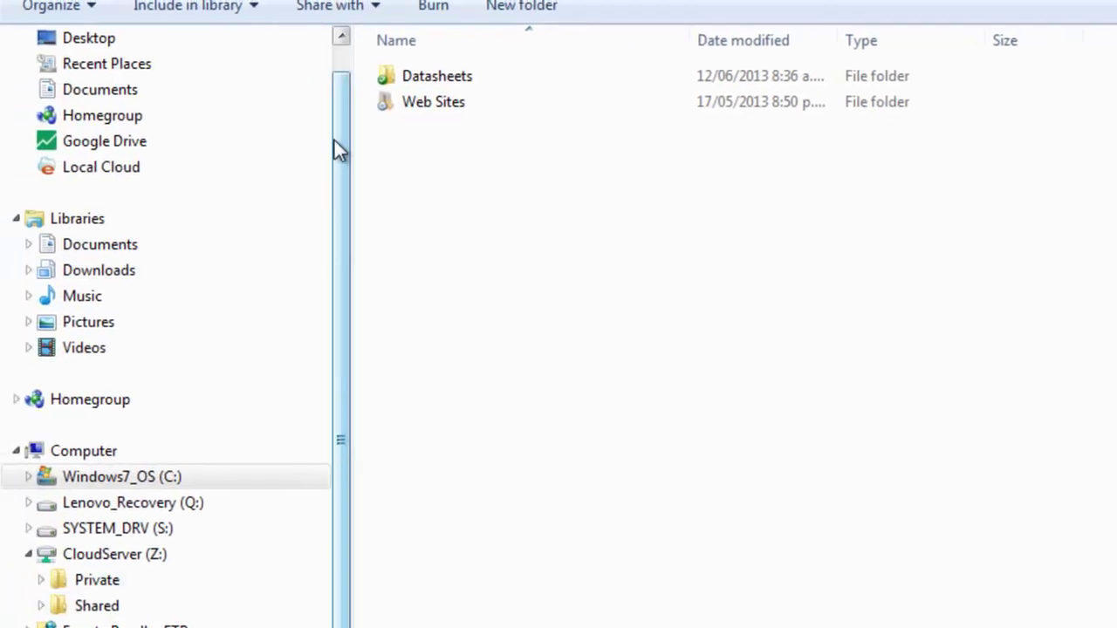
Step: Check the Local Cloud's Shared folder in Windows Explorer, and switch to the Egnyte web interface to search all folders for "cloud pdf"
scroll(341, 137, up, 1)
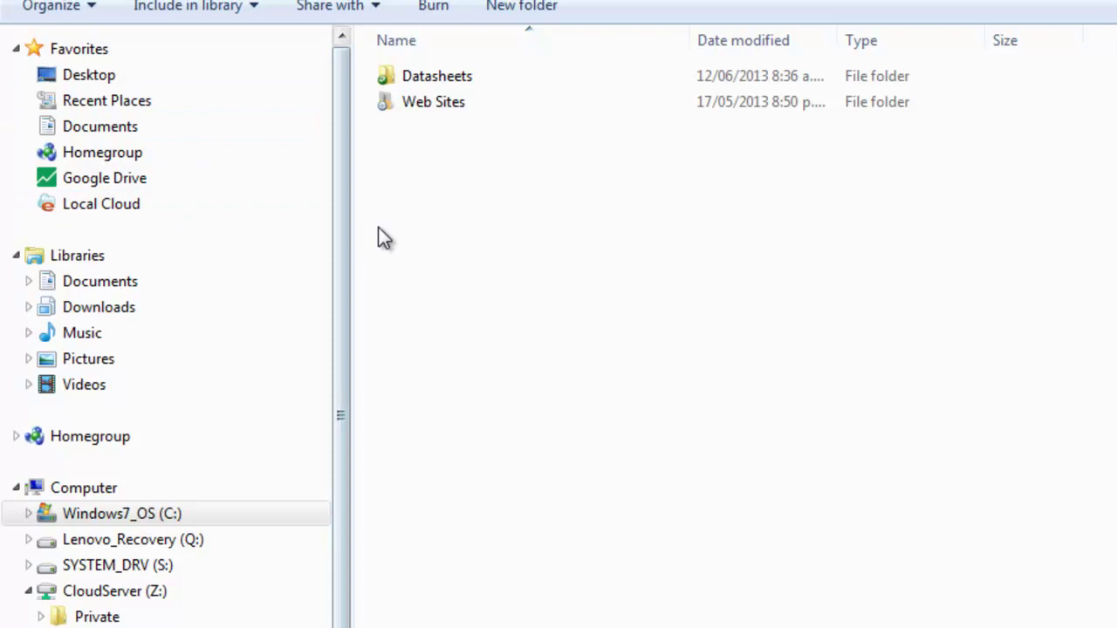
drag(348, 129, 368, 259)
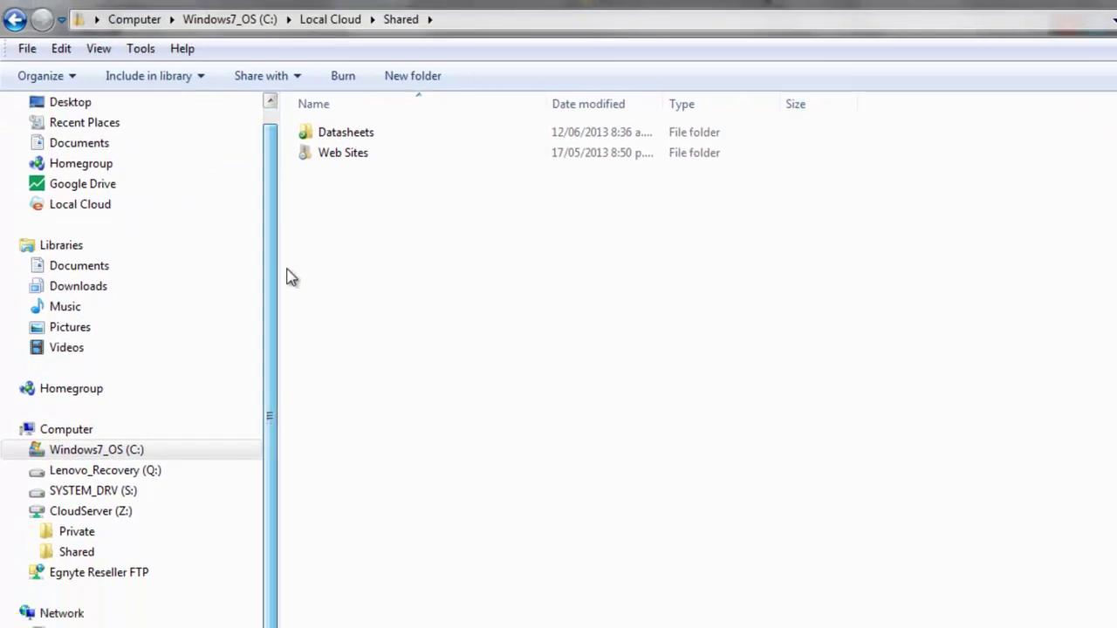
key(alt+Tab)
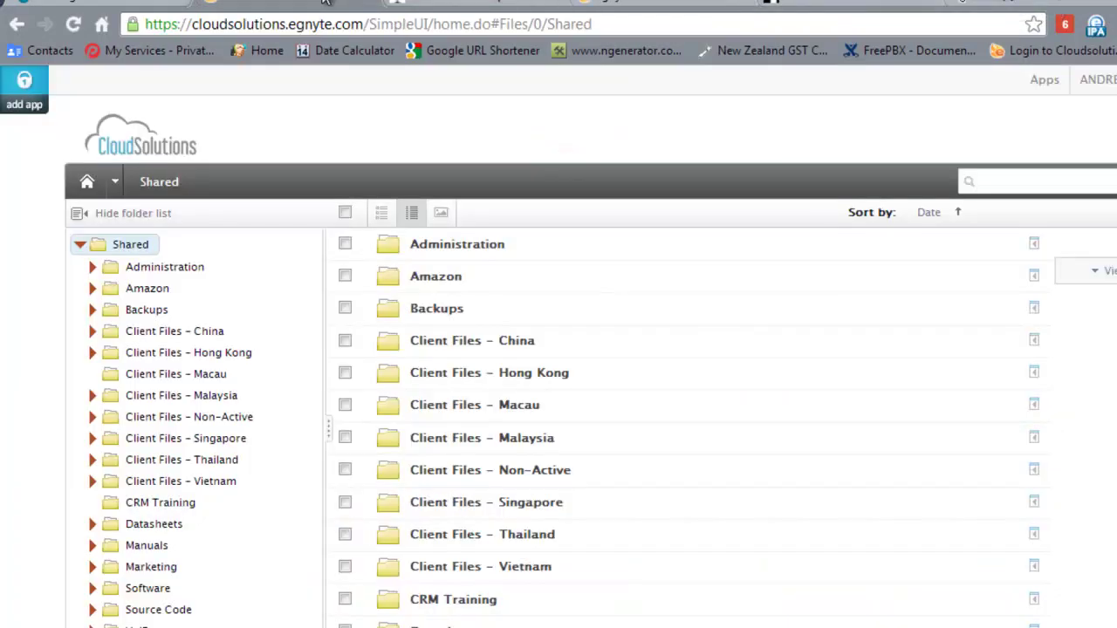
click(328, 9)
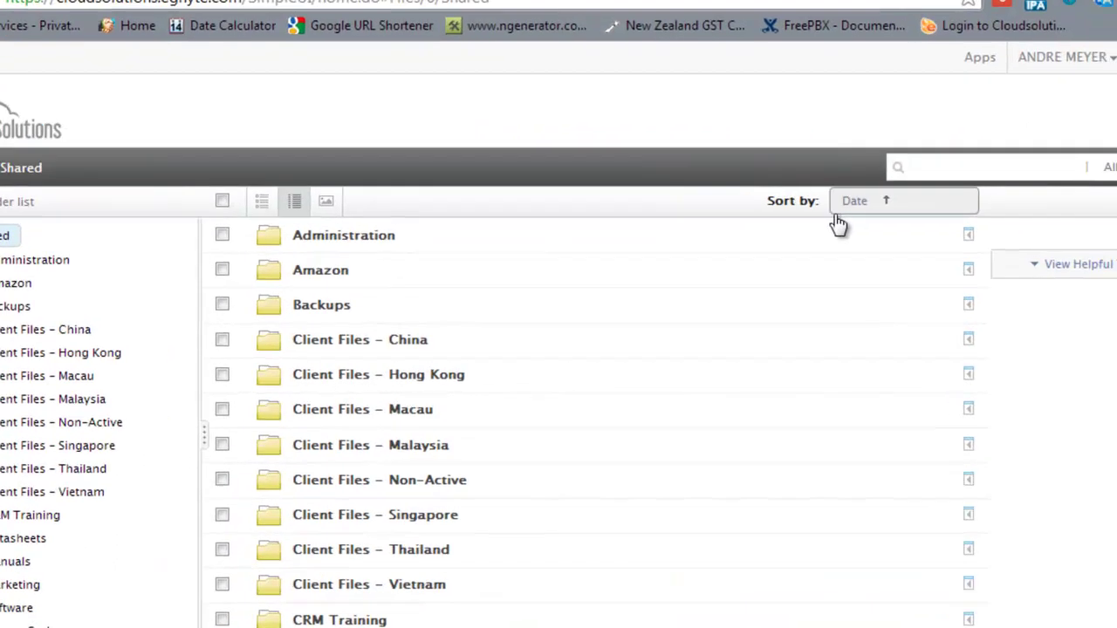
text(c)
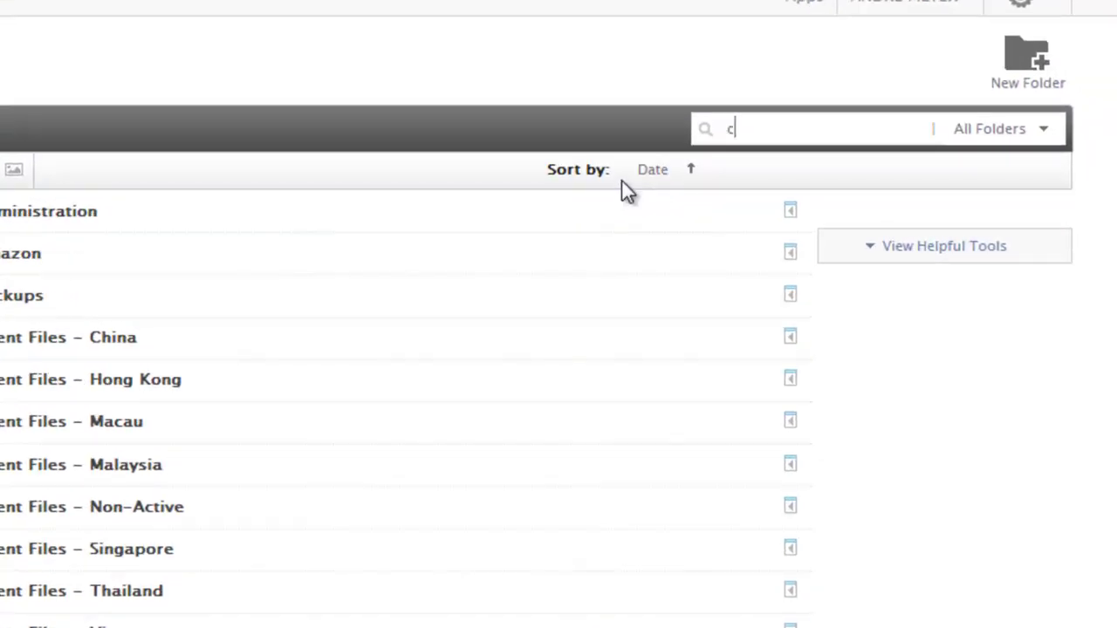
text(loud pdf)
key(Return)
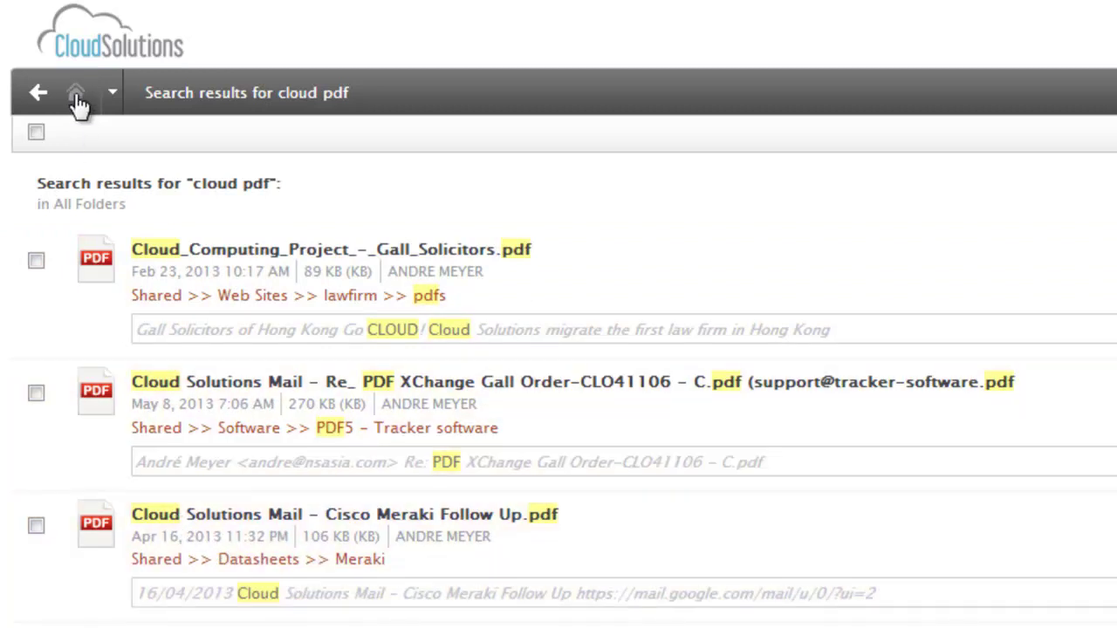
Step: Open Shared > Administration > Documents and import the existing Google Drive spreadsheet "Bookings for Villa 8" into it
click(79, 120)
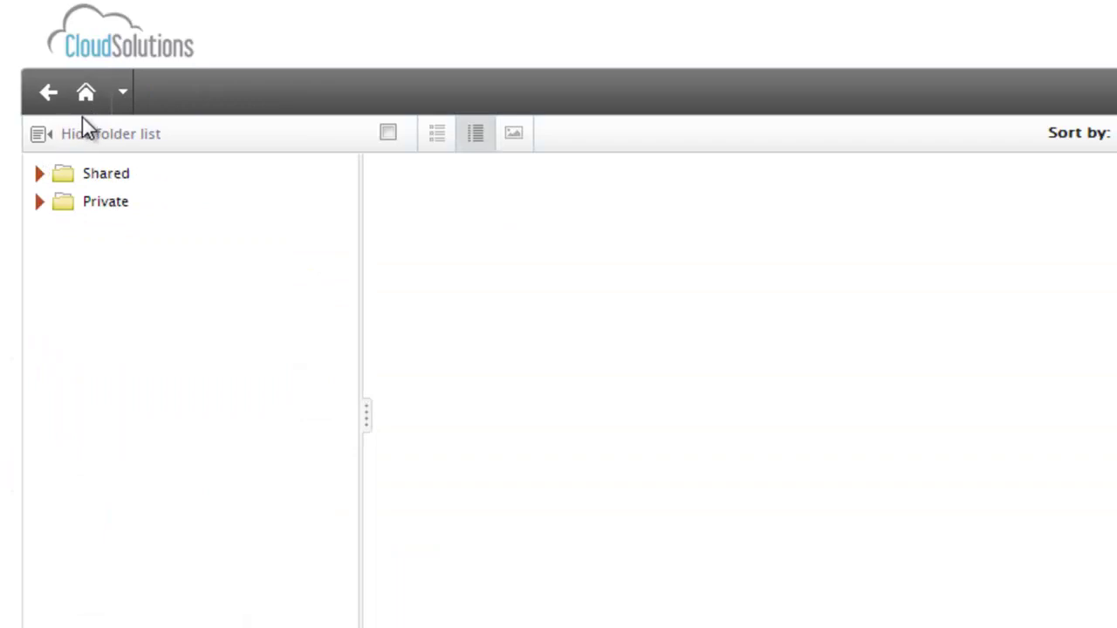
click(97, 167)
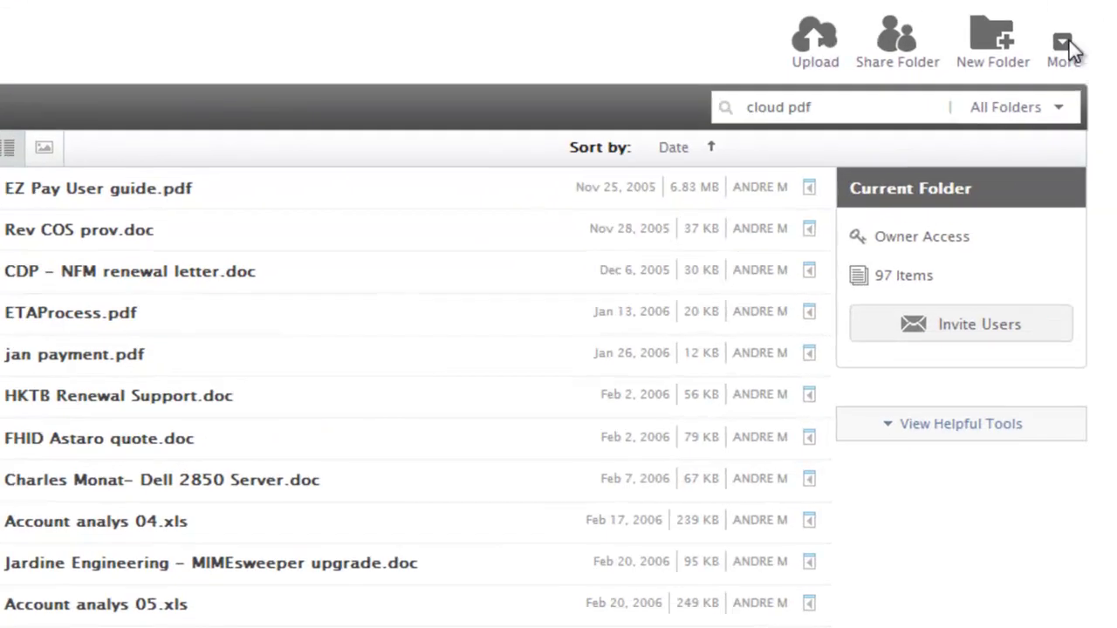
click(1066, 44)
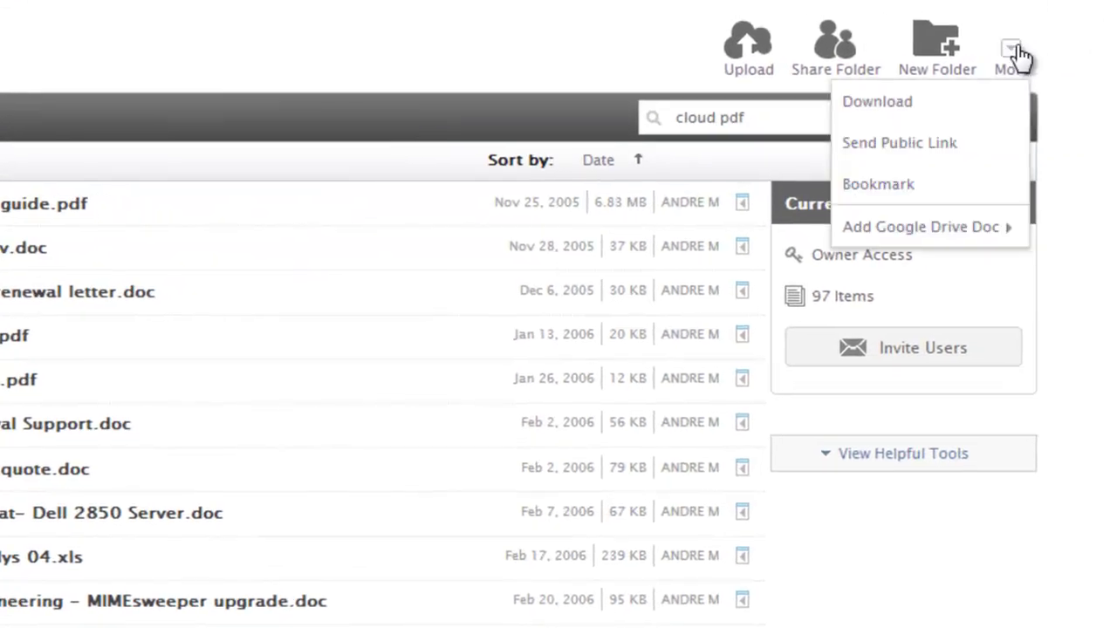
mouse_move(933, 231)
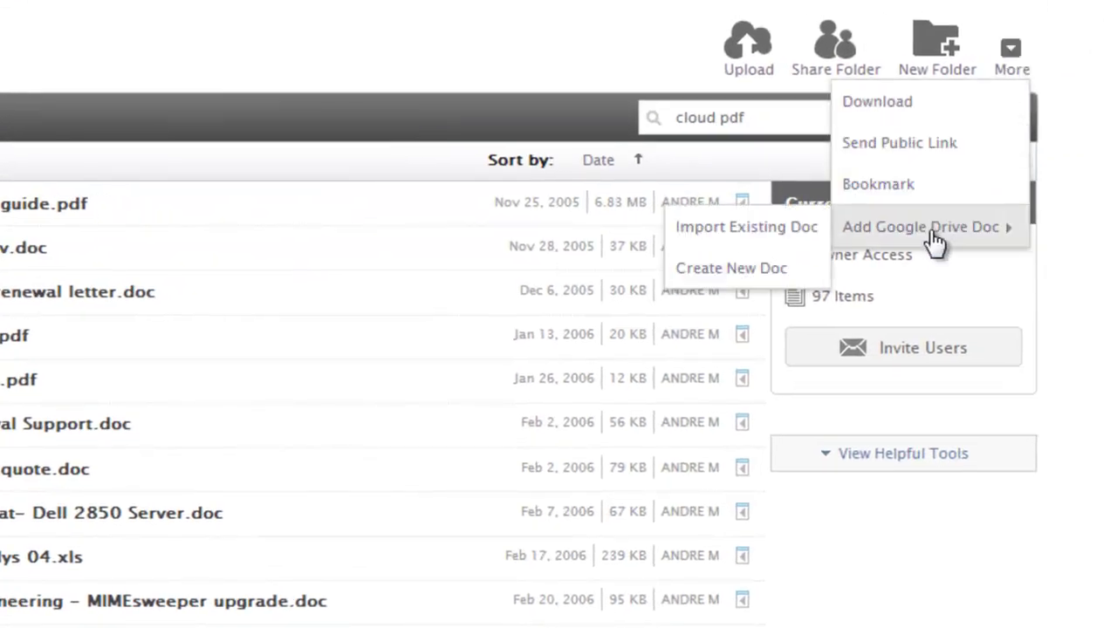
click(836, 222)
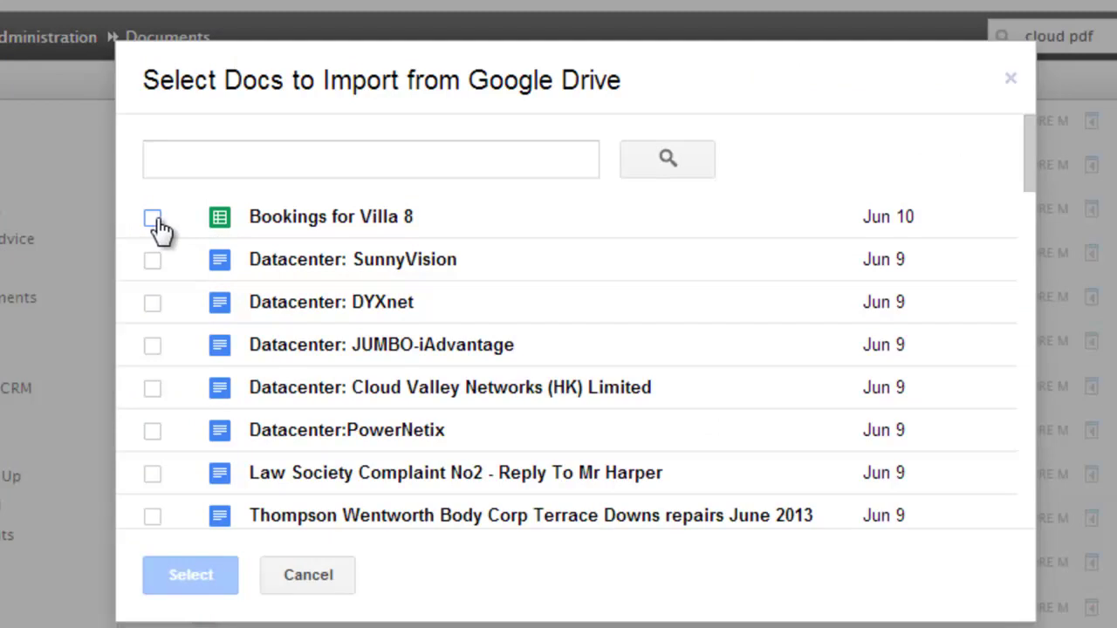
click(152, 218)
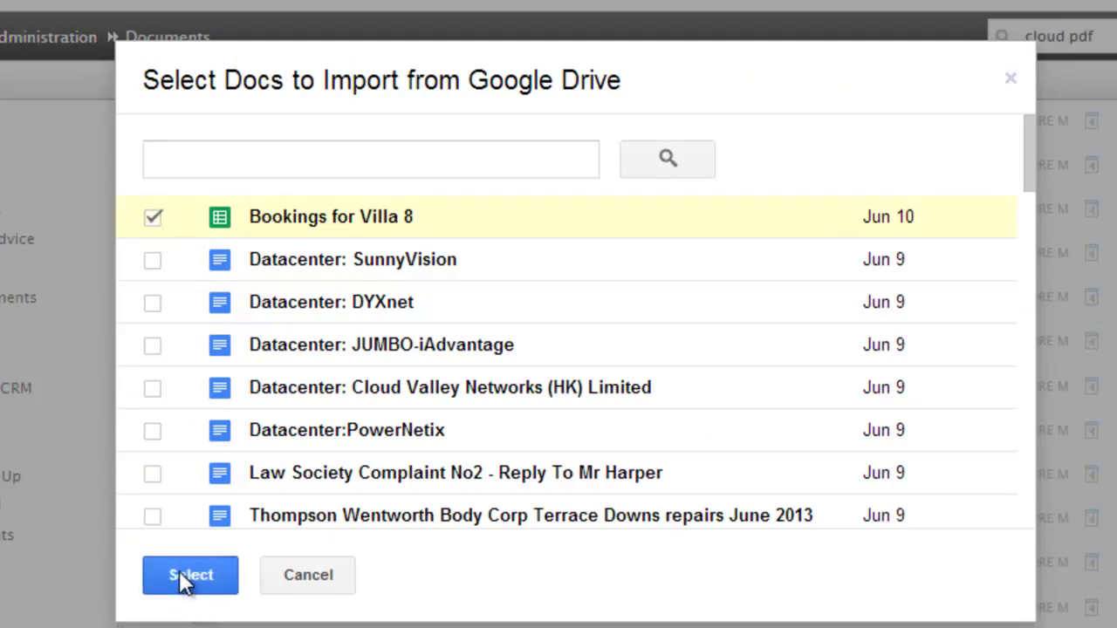
click(190, 575)
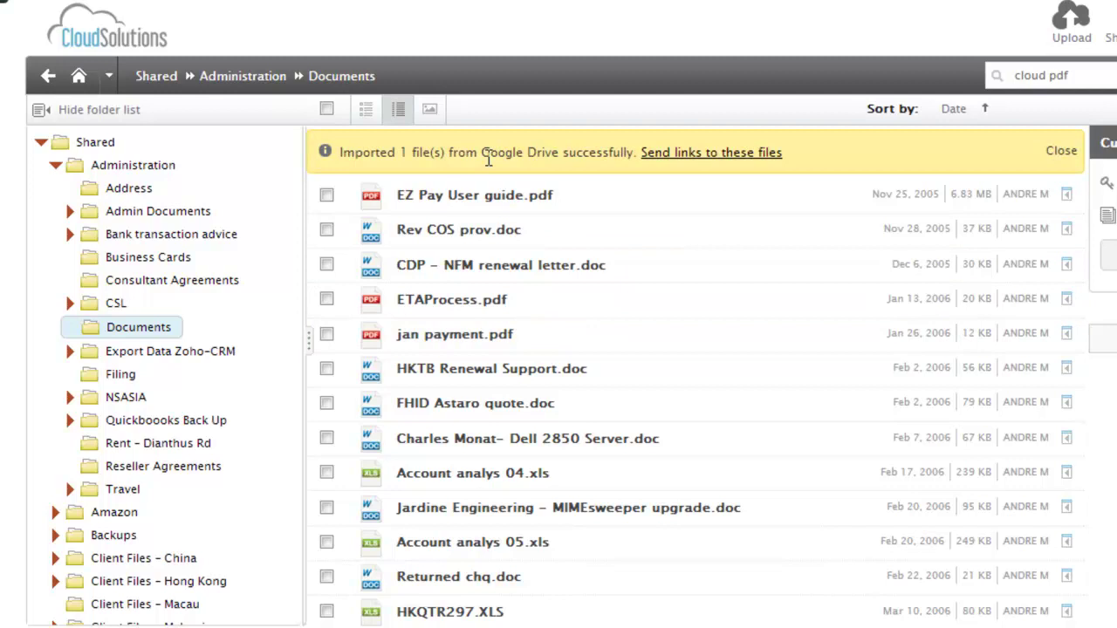
Step: Sort the Documents folder by date with the newest first, open the imported Bookings for Villa 8 sheet, and close it again
scroll(696, 381, down, 20)
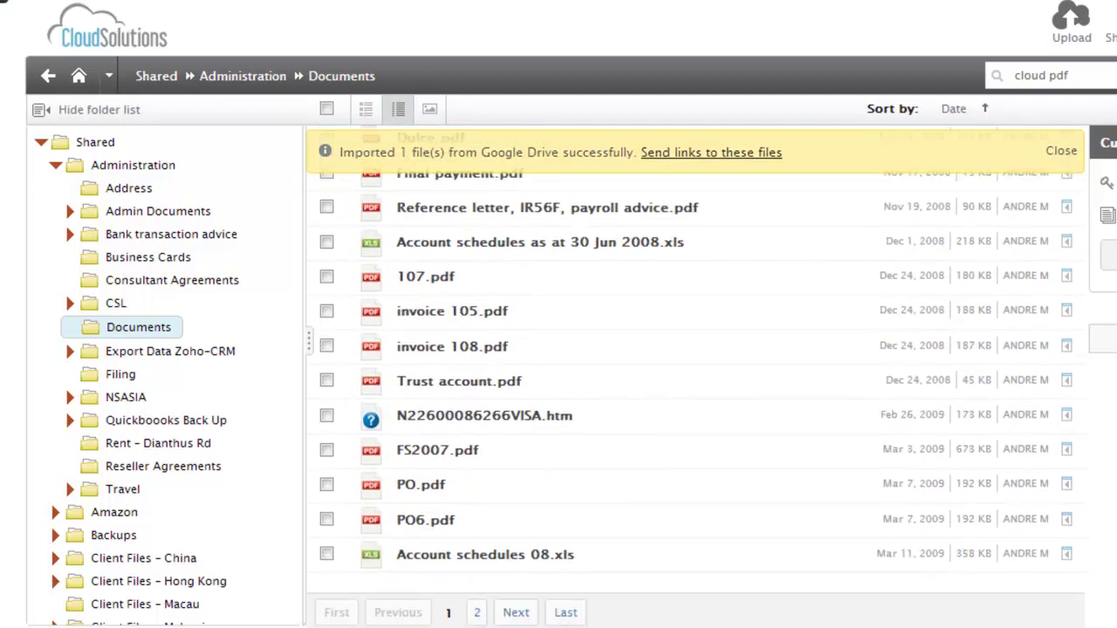
scroll(696, 380, up, 20)
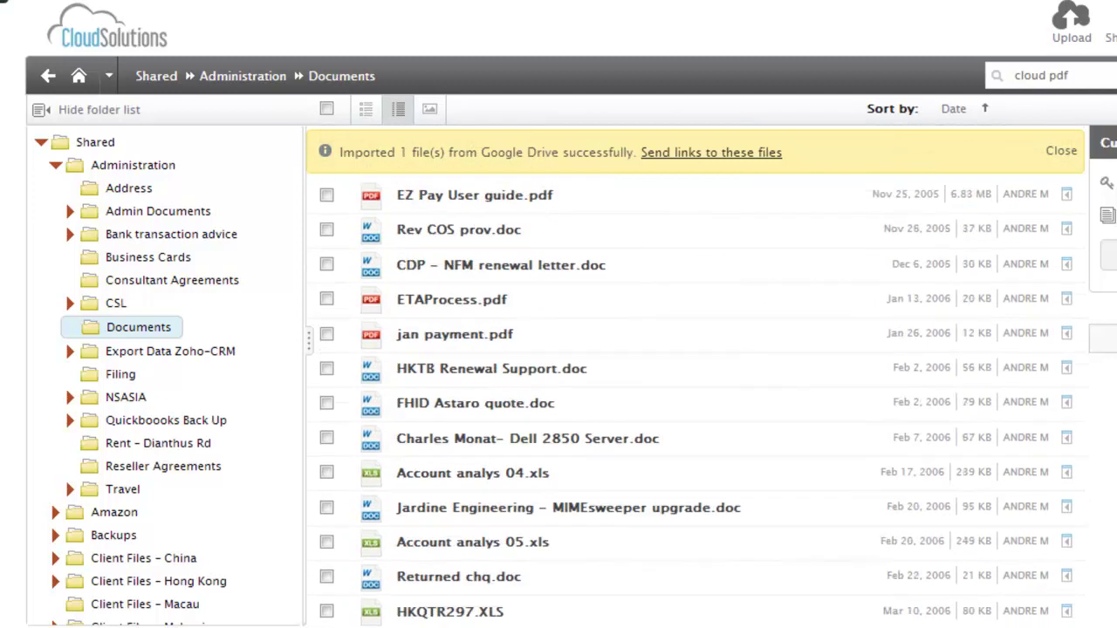
click(987, 115)
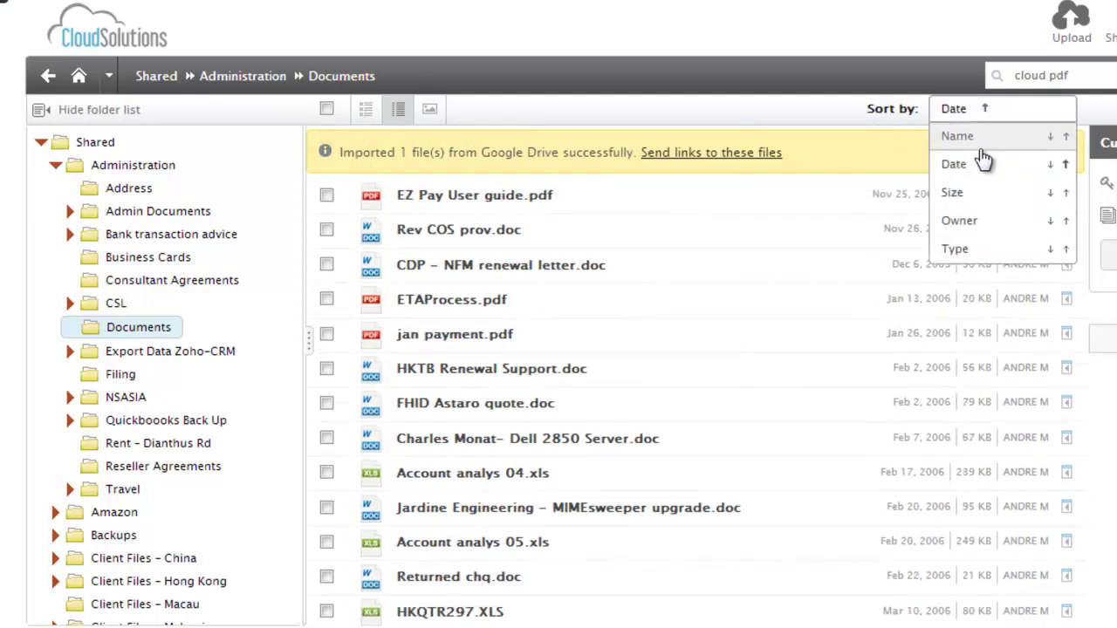
click(979, 166)
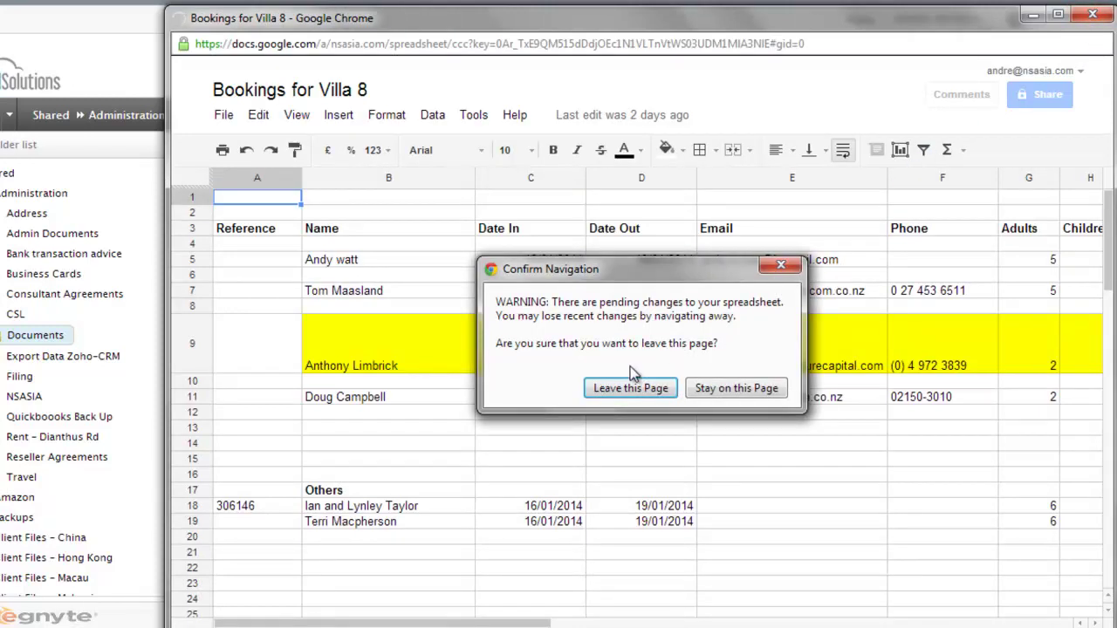
click(621, 395)
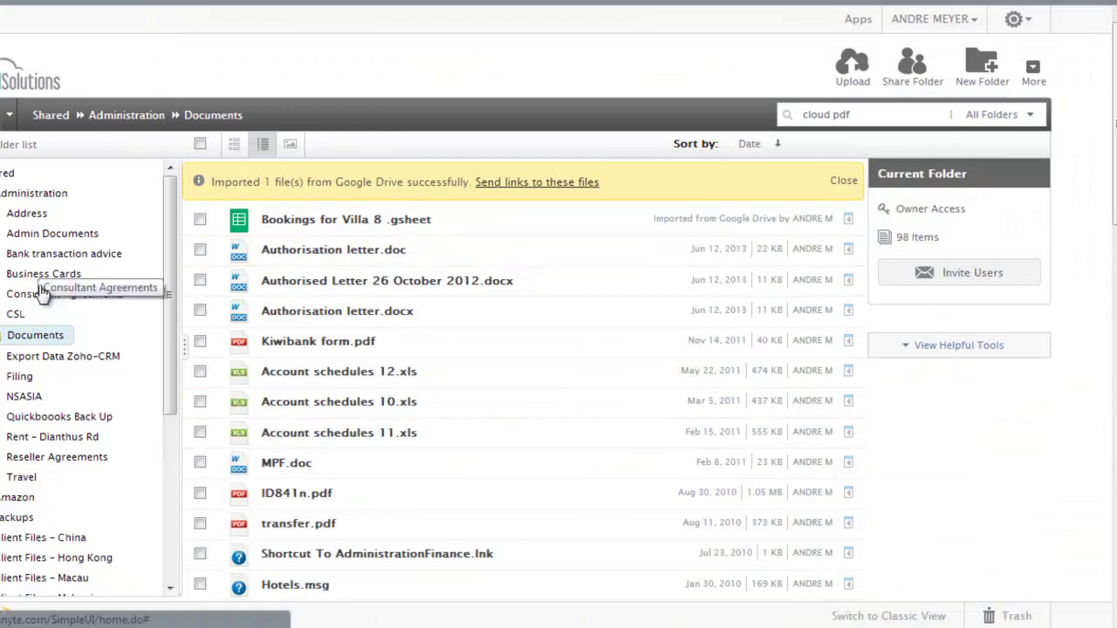
Step: Open the dialog for creating a new Google Drive doc, review its format options, and cancel it
click(1033, 68)
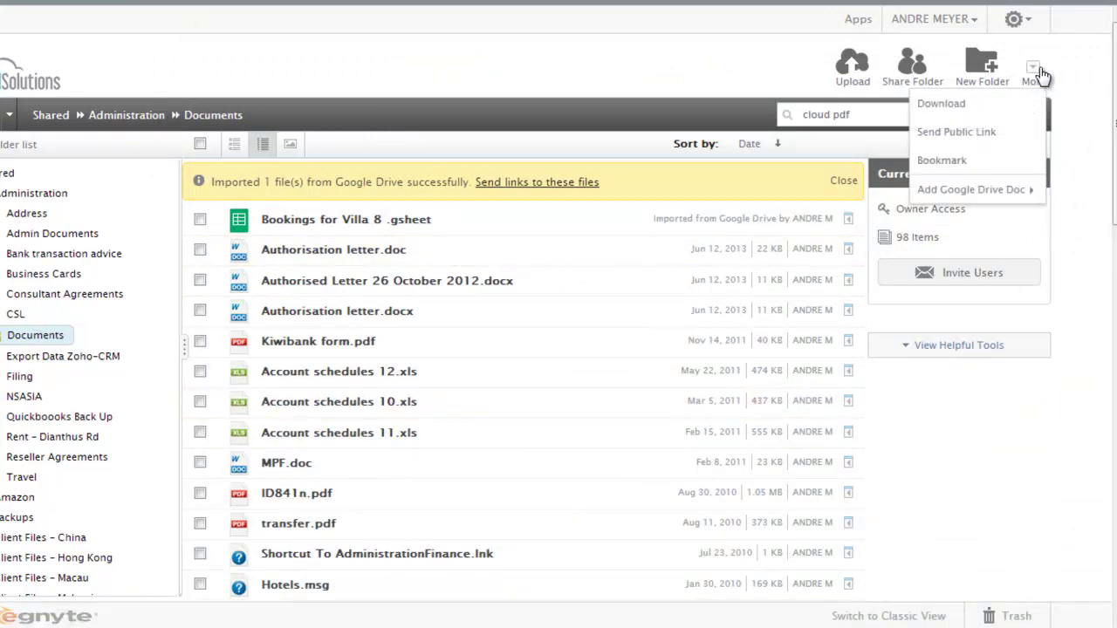
mouse_move(957, 193)
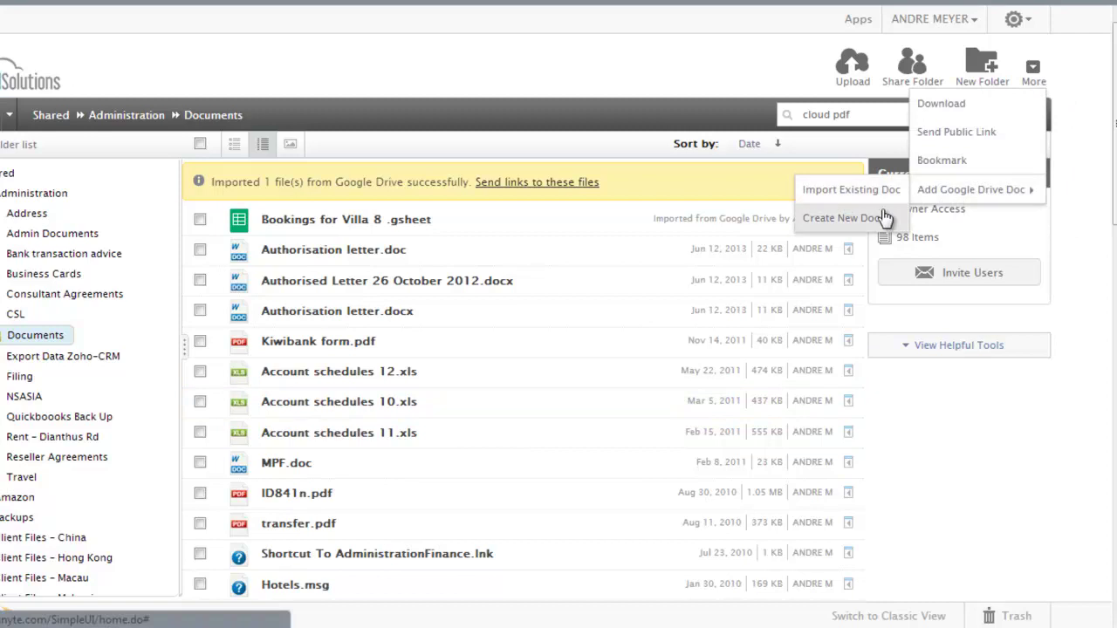
click(824, 220)
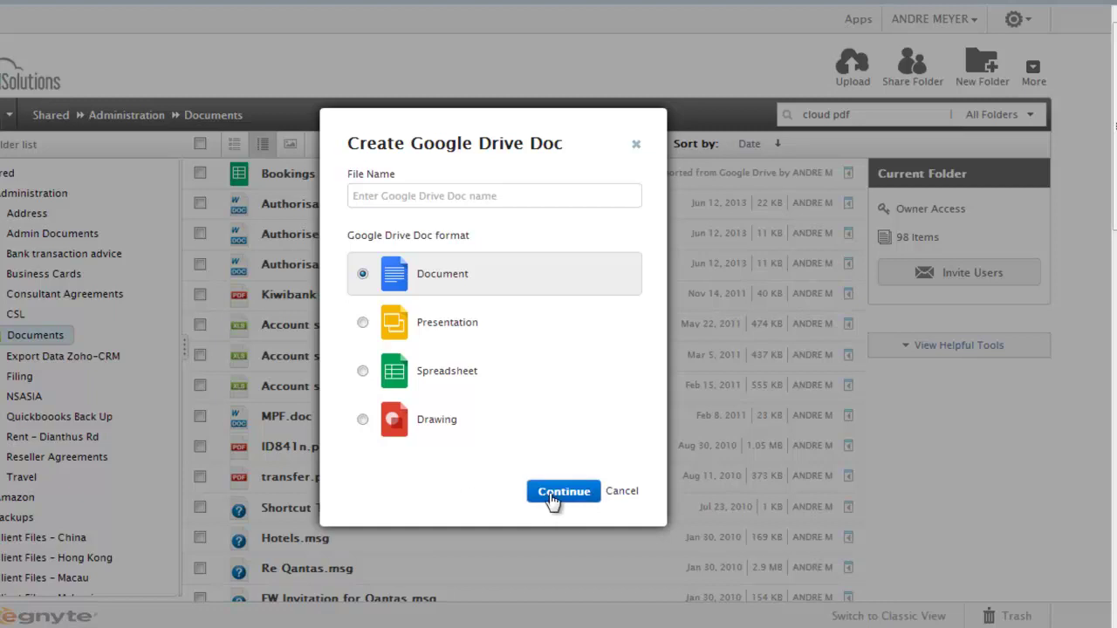
click(619, 493)
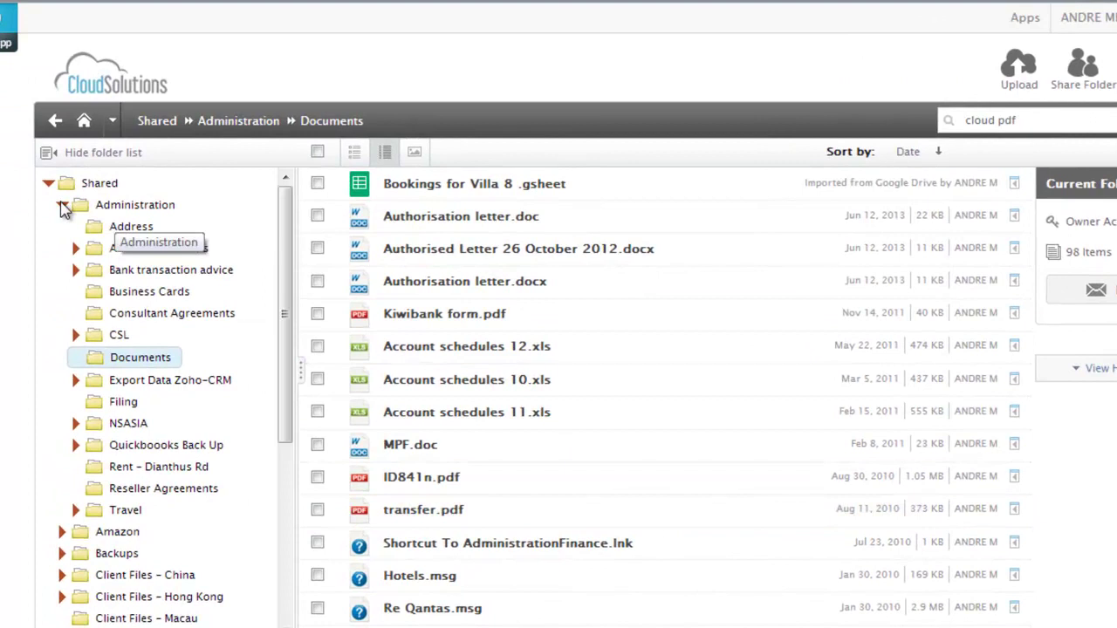
Step: Collapse the Administration and Shared folders in the web folder list
click(64, 205)
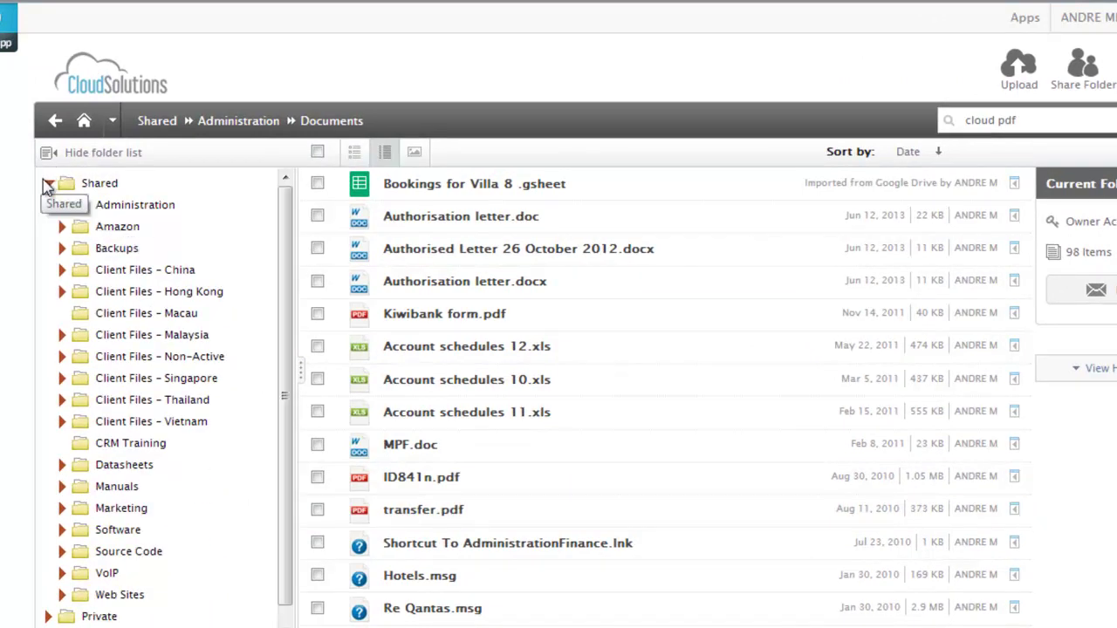
click(48, 183)
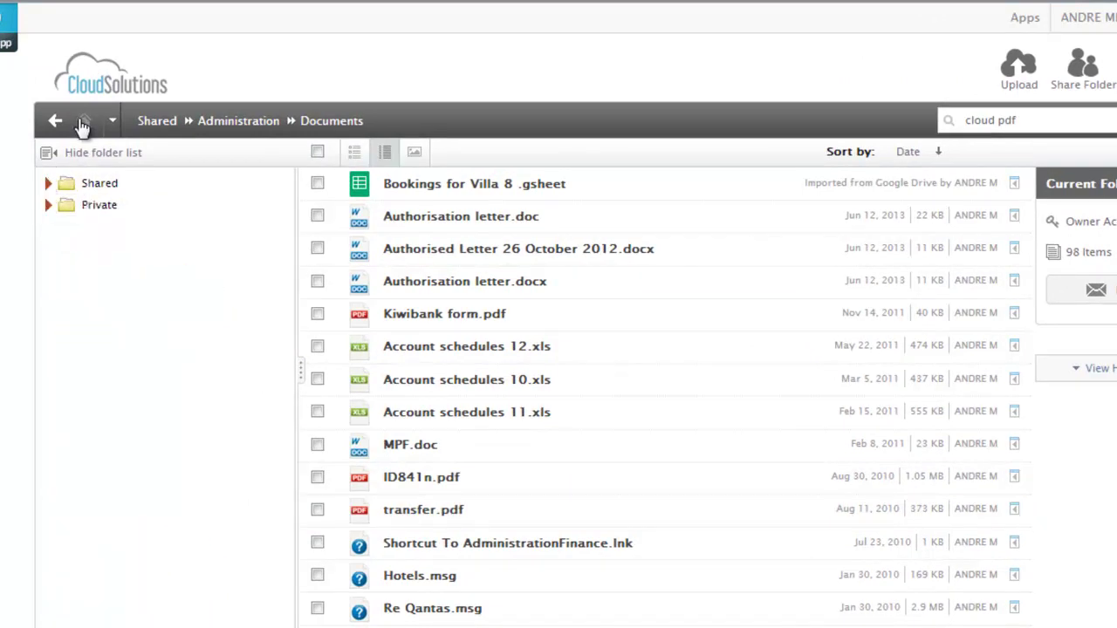